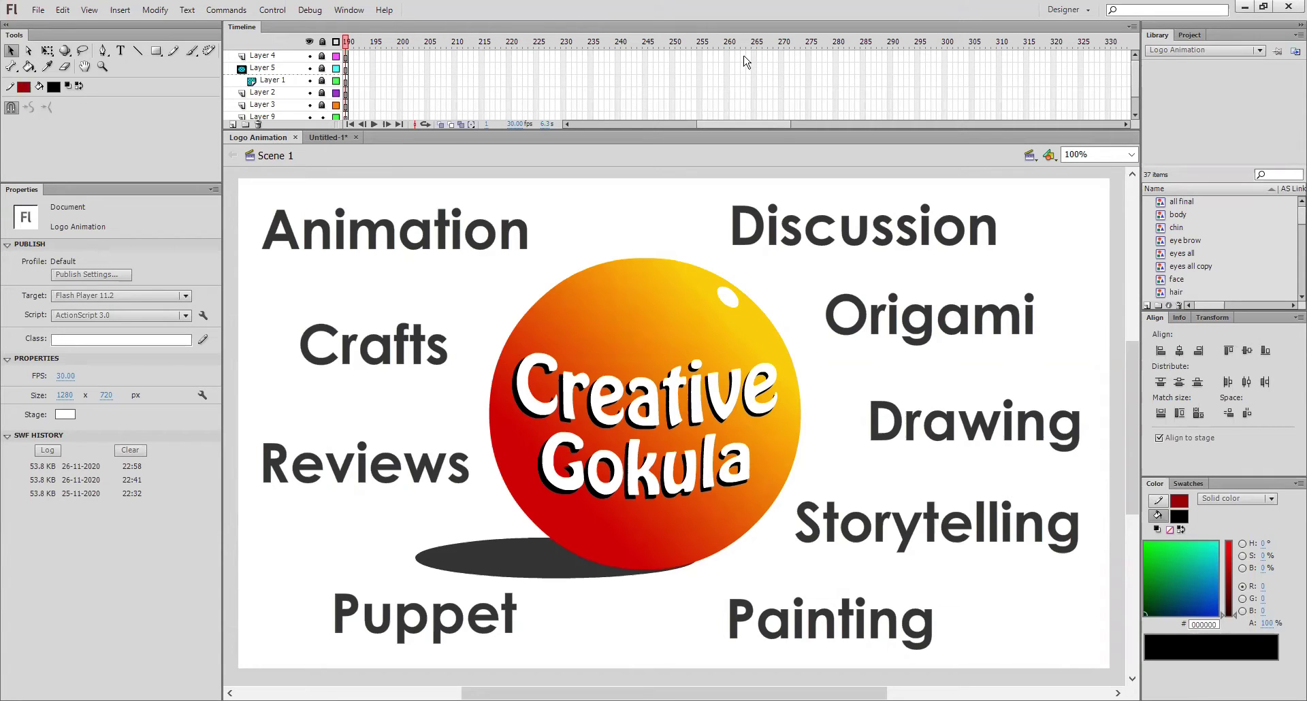
# Step: In the Untitled-1 document, brush a slightly bent, hanging arm with its hand on Layer 1, at the left of the stage
pyautogui.click(324, 138)
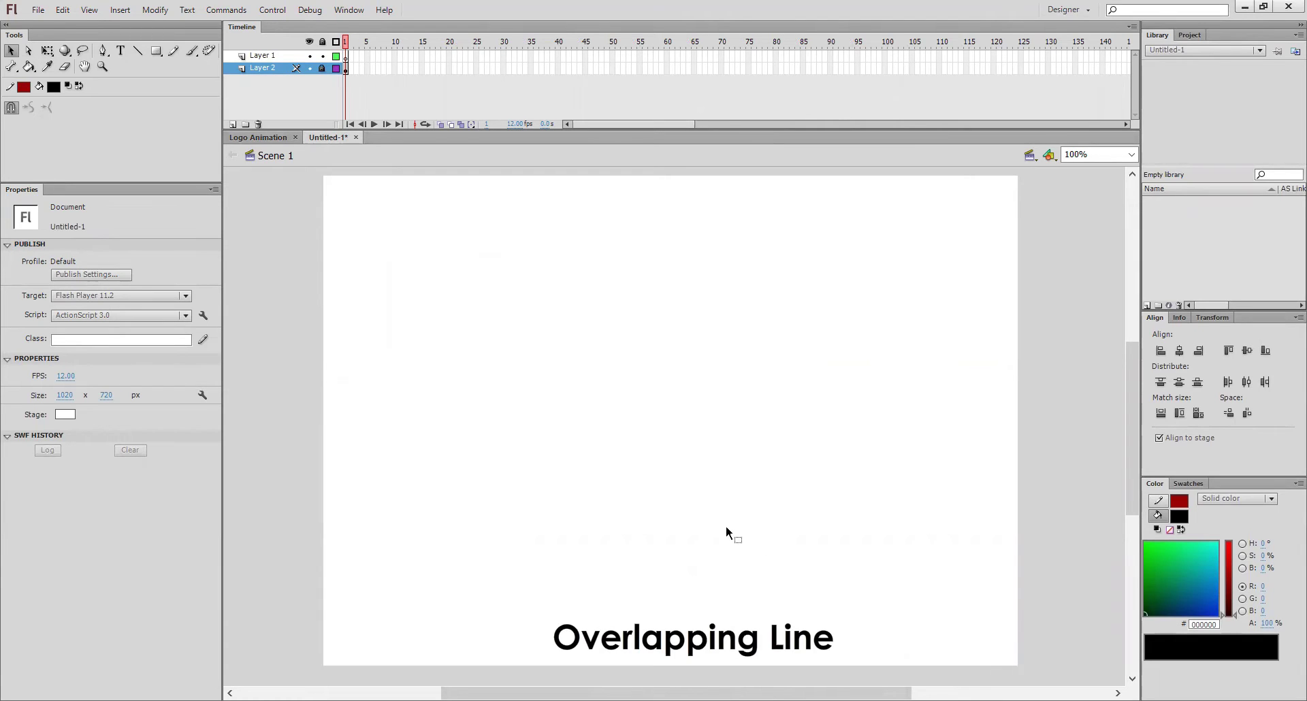
pyautogui.click(348, 56)
pyautogui.click(191, 51)
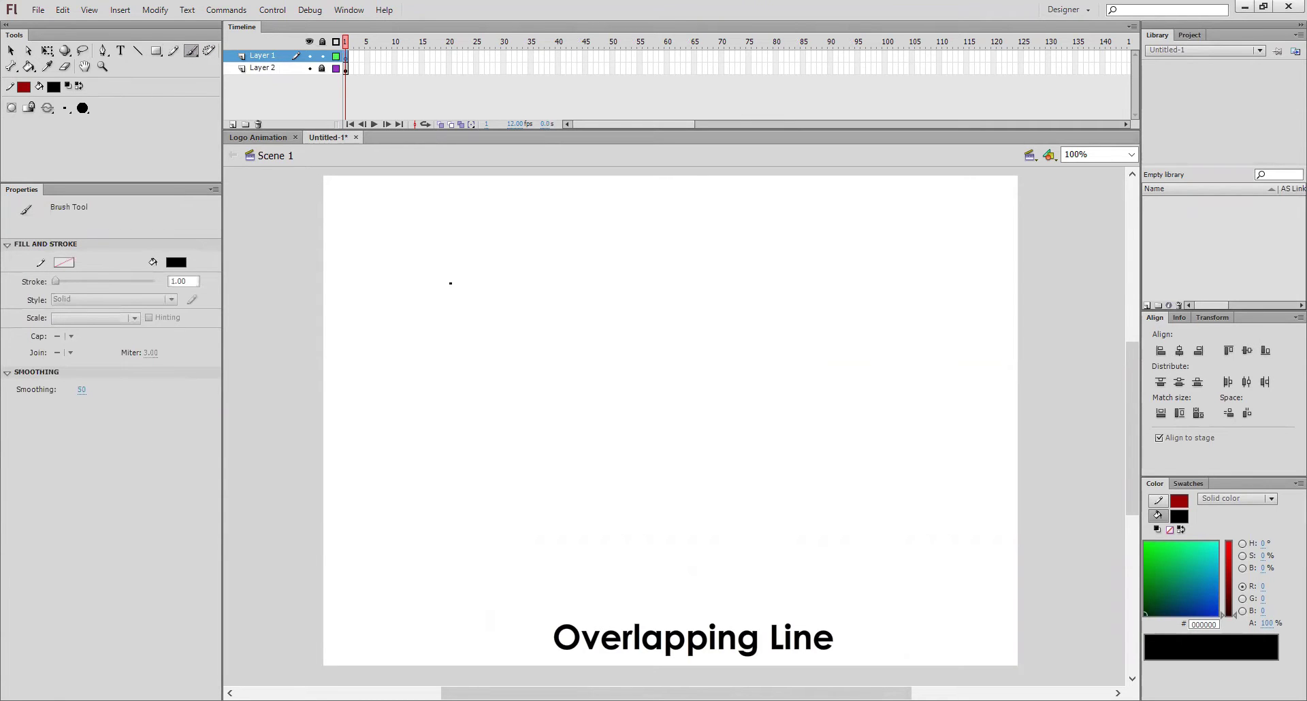
pyautogui.moveTo(462, 227); pyautogui.dragTo(439, 323)
pyautogui.moveTo(502, 233); pyautogui.dragTo(485, 315)
pyautogui.hotkey('ctrl', 'z')
pyautogui.moveTo(439, 322)
pyautogui.mouseDown()
pyautogui.moveTo(448, 359)
pyautogui.moveTo(422, 408)
pyautogui.mouseUp()
pyautogui.moveTo(429, 225)
pyautogui.mouseDown()
pyautogui.moveTo(389, 420)
pyautogui.moveTo(438, 462)
pyautogui.moveTo(386, 472)
pyautogui.mouseUp()
pyautogui.moveTo(389, 415)
pyautogui.mouseDown()
pyautogui.moveTo(376, 509)
pyautogui.moveTo(412, 491)
pyautogui.mouseUp()
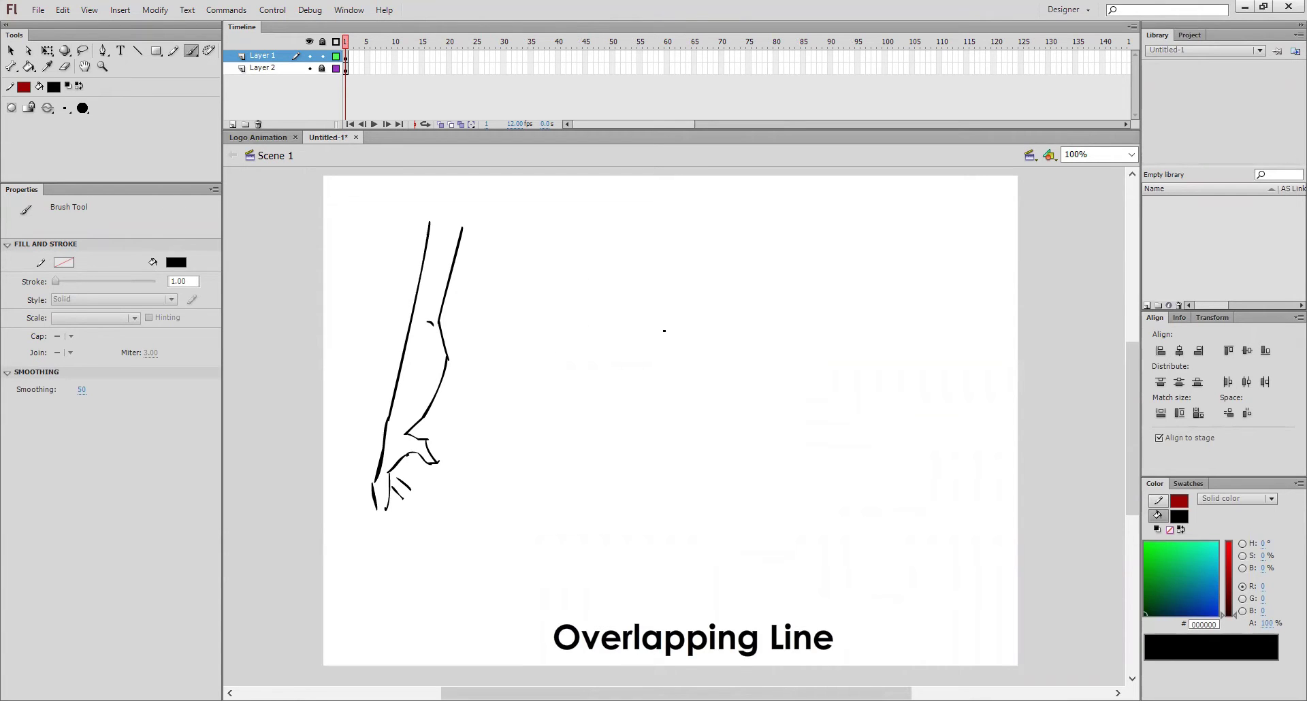
# Step: Sketch a bent elbow at the upper right of the stage, with the forearm line curving in over the upper-arm line at the inner crease
pyautogui.moveTo(787, 263); pyautogui.dragTo(728, 359)
pyautogui.moveTo(653, 263); pyautogui.dragTo(739, 345)
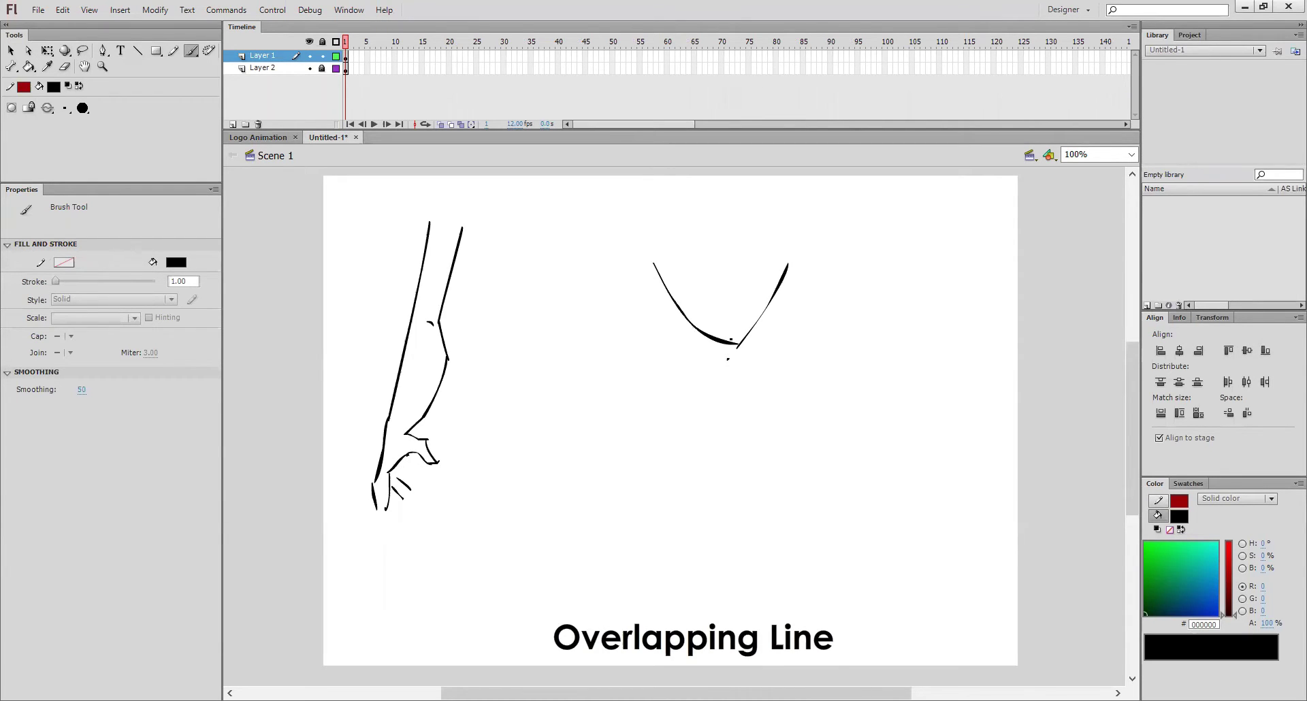
pyautogui.moveTo(669, 256)
pyautogui.mouseDown()
pyautogui.moveTo(737, 314)
pyautogui.moveTo(766, 241)
pyautogui.moveTo(735, 313)
pyautogui.moveTo(715, 280)
pyautogui.moveTo(749, 319)
pyautogui.moveTo(745, 274)
pyautogui.moveTo(732, 285)
pyautogui.mouseUp()
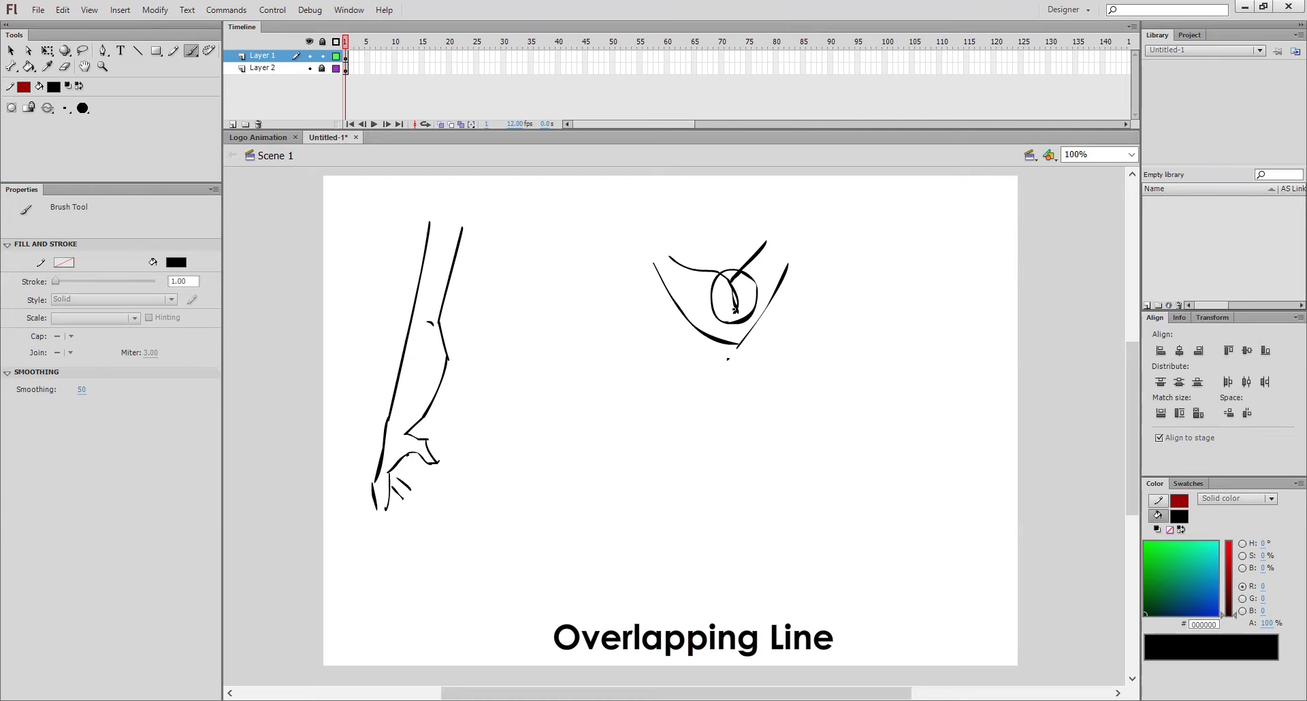
pyautogui.moveTo(747, 298)
pyautogui.mouseDown()
pyautogui.moveTo(787, 495)
pyautogui.moveTo(744, 523)
pyautogui.moveTo(726, 563)
pyautogui.moveTo(793, 543)
pyautogui.mouseUp()
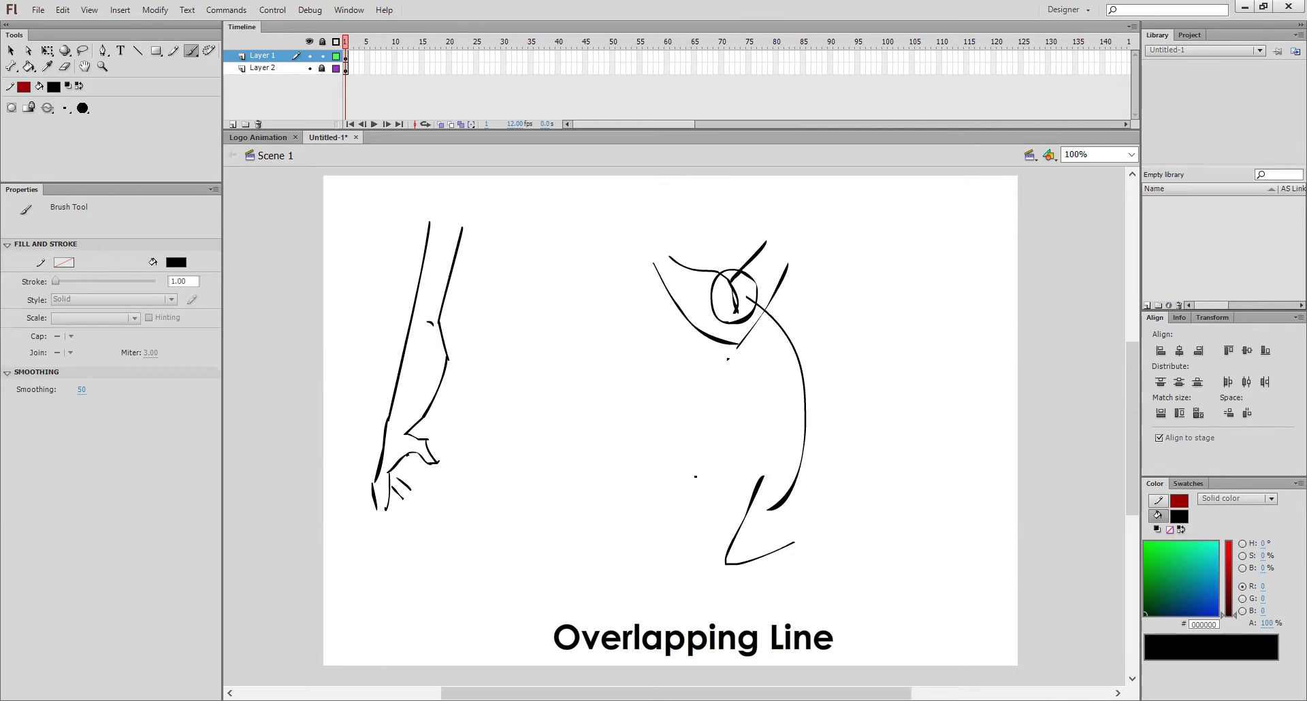
pyautogui.hotkey('ctrl', 'z')
pyautogui.hotkey('ctrl', 'z')
pyautogui.hotkey('ctrl', 'z')
pyautogui.hotkey('ctrl', 'z')
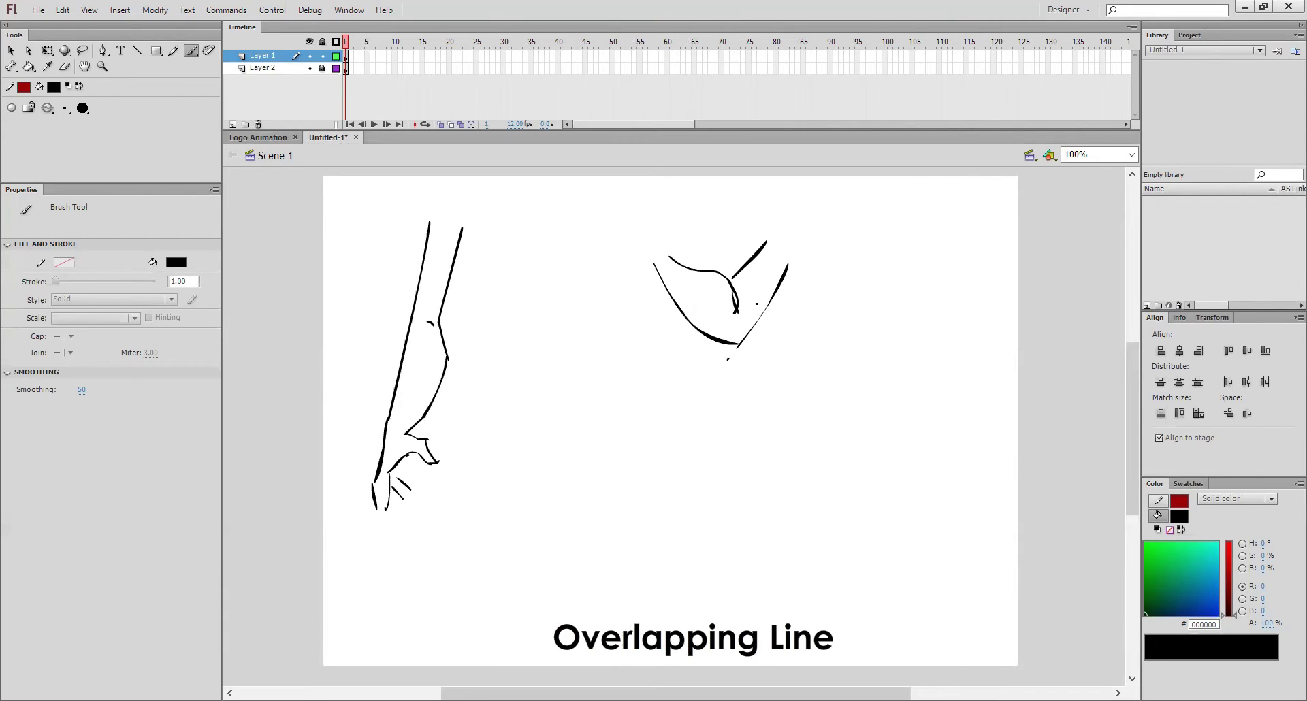
pyautogui.moveTo(928, 306); pyautogui.dragTo(882, 414)
pyautogui.moveTo(883, 304)
pyautogui.mouseDown()
pyautogui.moveTo(837, 391)
pyautogui.moveTo(780, 411)
pyautogui.moveTo(886, 417)
pyautogui.mouseUp()
pyautogui.hotkey('ctrl', 'z')
pyautogui.hotkey('ctrl', 'z')
pyautogui.hotkey('ctrl', 'z')
# Step: Duplicate the bent-elbow sketch in place and shift the copy horizontally to X 733.60
pyautogui.hotkey('ctrl', 'a')
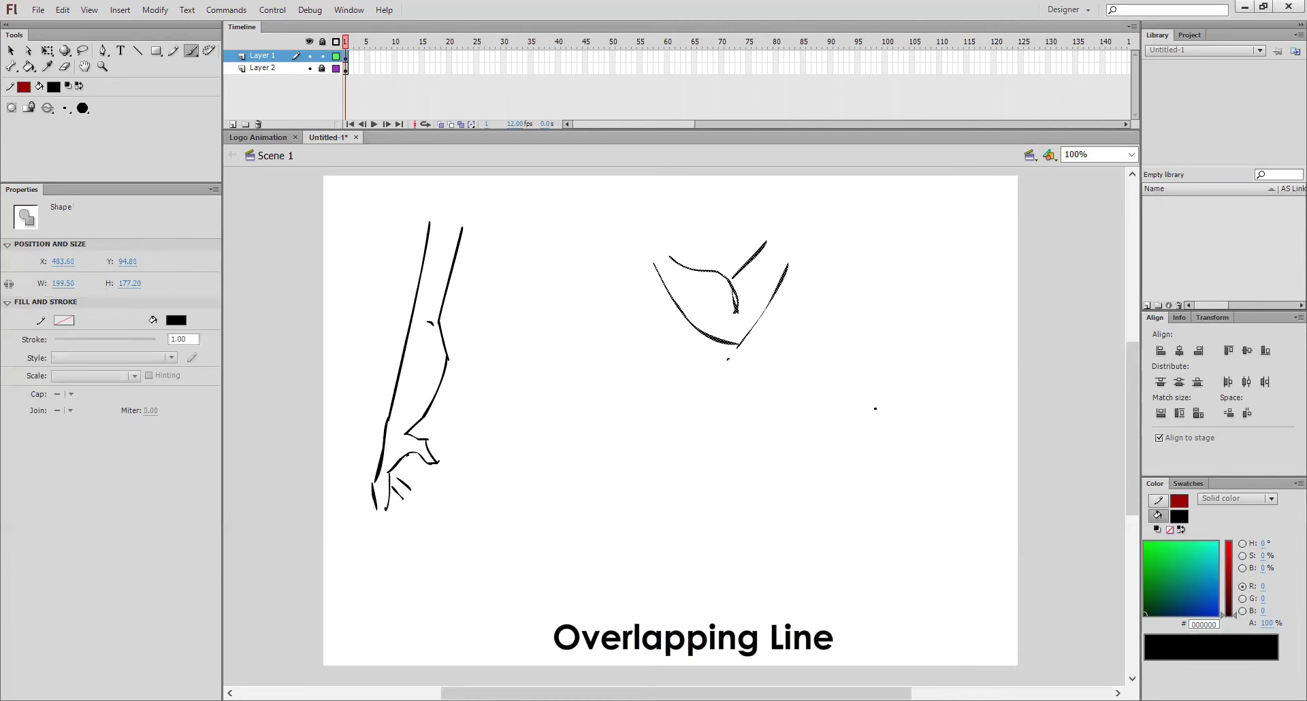
pyautogui.hotkey('ctrl', 'c')
pyautogui.hotkey('ctrl', 'shift', 'v')
pyautogui.hotkey('shift', 'Right')
pyautogui.hotkey('shift', 'Right')
pyautogui.hotkey('shift', 'Right')
pyautogui.hotkey('shift', 'Right')
pyautogui.hotkey('shift', 'Right')
pyautogui.hotkey('shift', 'Right')
pyautogui.hotkey('shift', 'Right')
pyautogui.hotkey('shift', 'Right')
pyautogui.hotkey('shift', 'Right')
pyautogui.hotkey('shift', 'Right')
pyautogui.hotkey('shift', 'Right')
pyautogui.hotkey('shift', 'Right')
pyautogui.hotkey('shift', 'Right')
pyautogui.hotkey('shift', 'Right')
pyautogui.hotkey('shift', 'Right')
pyautogui.hotkey('shift', 'Right')
pyautogui.hotkey('shift', 'Right')
pyautogui.hotkey('shift', 'Right')
pyautogui.hotkey('shift', 'Right')
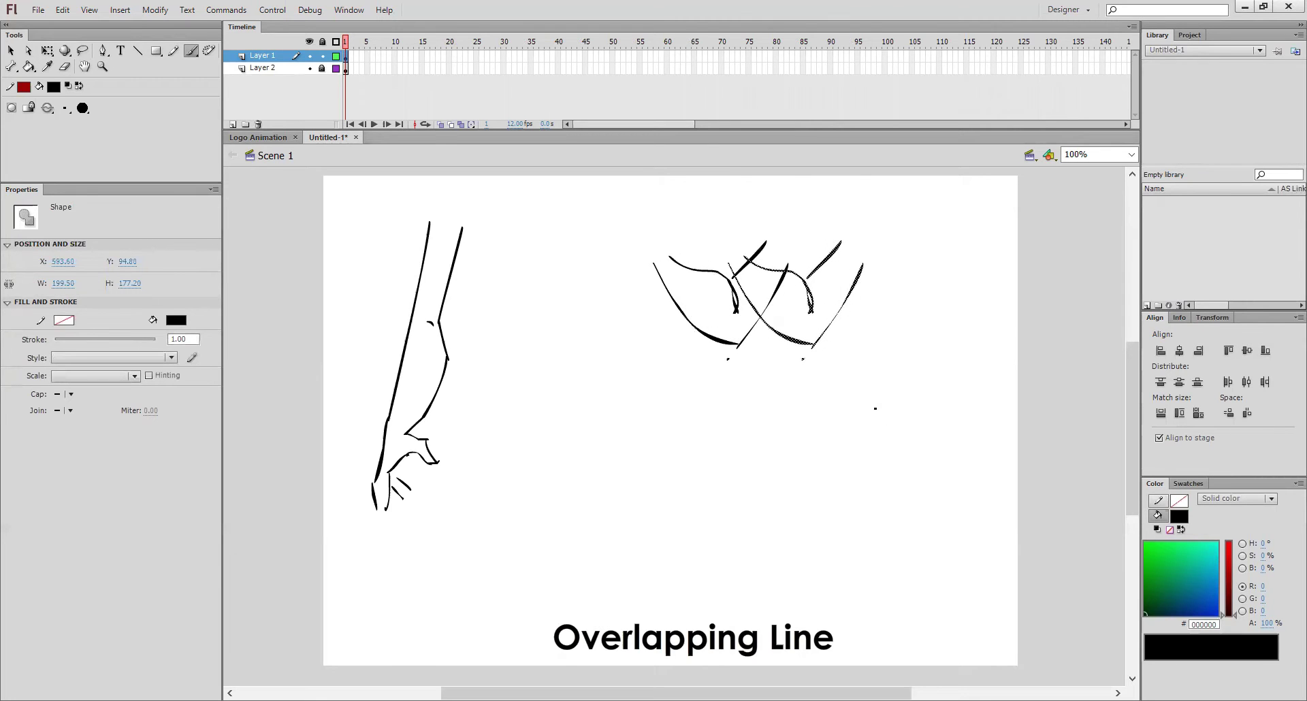
pyautogui.hotkey('shift', 'Right')
pyautogui.hotkey('shift', 'Right')
pyautogui.hotkey('shift', 'Right')
pyautogui.hotkey('shift', 'Right')
pyautogui.hotkey('shift', 'Right')
pyautogui.hotkey('shift', 'Right')
pyautogui.hotkey('shift', 'Right')
pyautogui.hotkey('shift', 'Right')
pyautogui.hotkey('shift', 'Right')
pyautogui.hotkey('shift', 'Right')
pyautogui.hotkey('shift', 'Right')
pyautogui.hotkey('shift', 'Right')
pyautogui.hotkey('shift', 'Right')
pyautogui.hotkey('shift', 'Right')
pyautogui.hotkey('shift', 'Right')
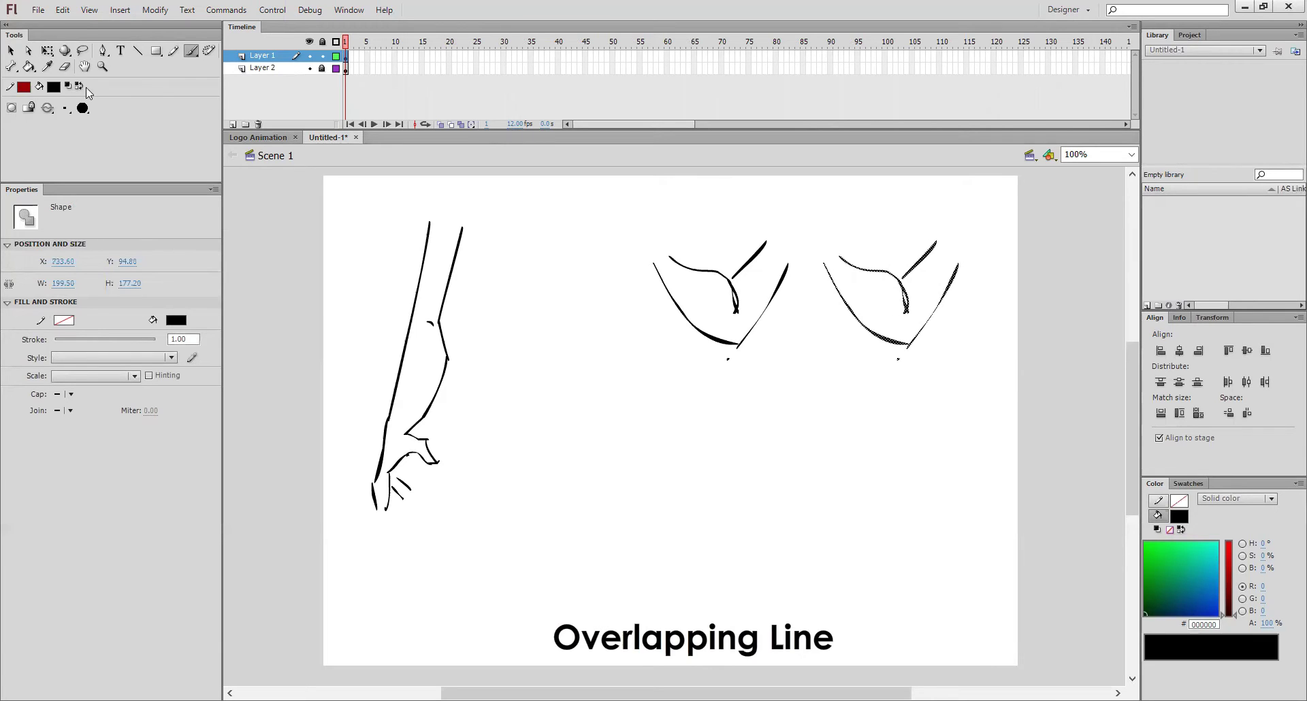
# Step: In the copied elbow, replace the curved crease with a straight extension of the opposite line, circle it, and thicken the crease lines in both sketches
pyautogui.click(65, 66)
pyautogui.moveTo(902, 305); pyautogui.dragTo(897, 295)
pyautogui.click(192, 51)
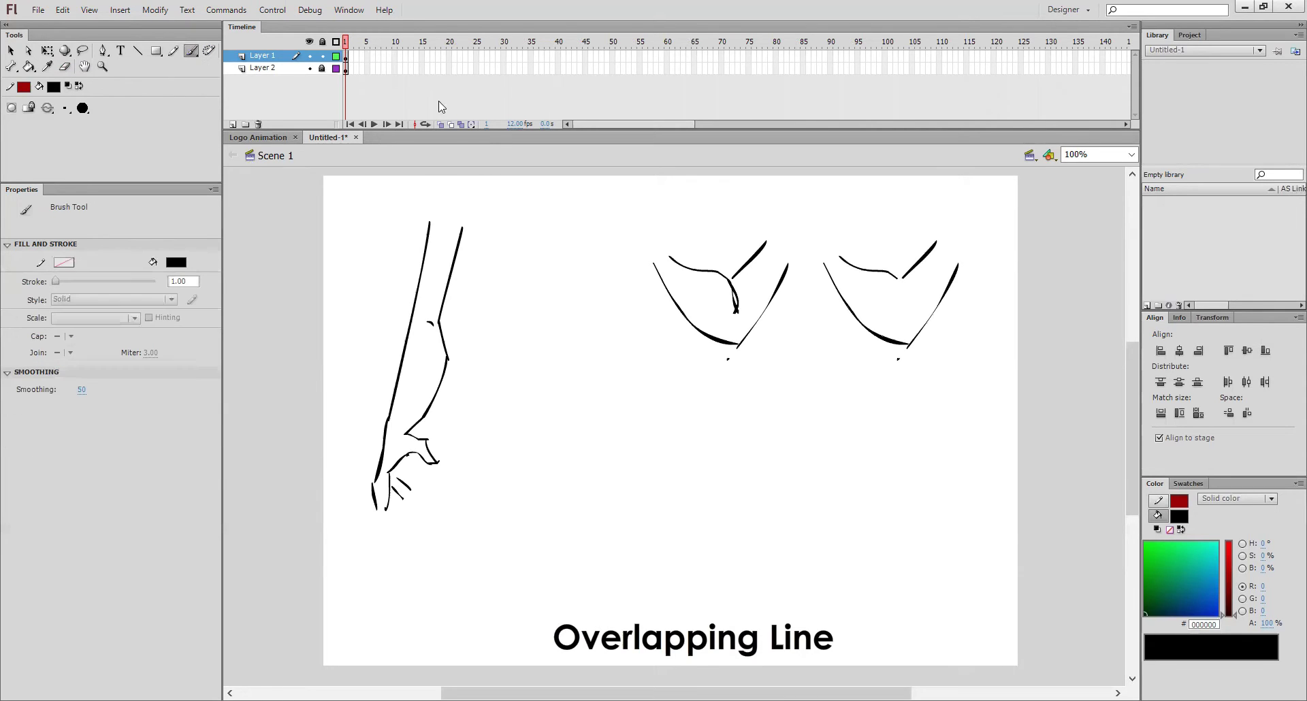
pyautogui.moveTo(909, 273); pyautogui.dragTo(885, 293)
pyautogui.moveTo(915, 256)
pyautogui.mouseDown()
pyautogui.moveTo(875, 267)
pyautogui.moveTo(894, 314)
pyautogui.moveTo(886, 256)
pyautogui.mouseUp()
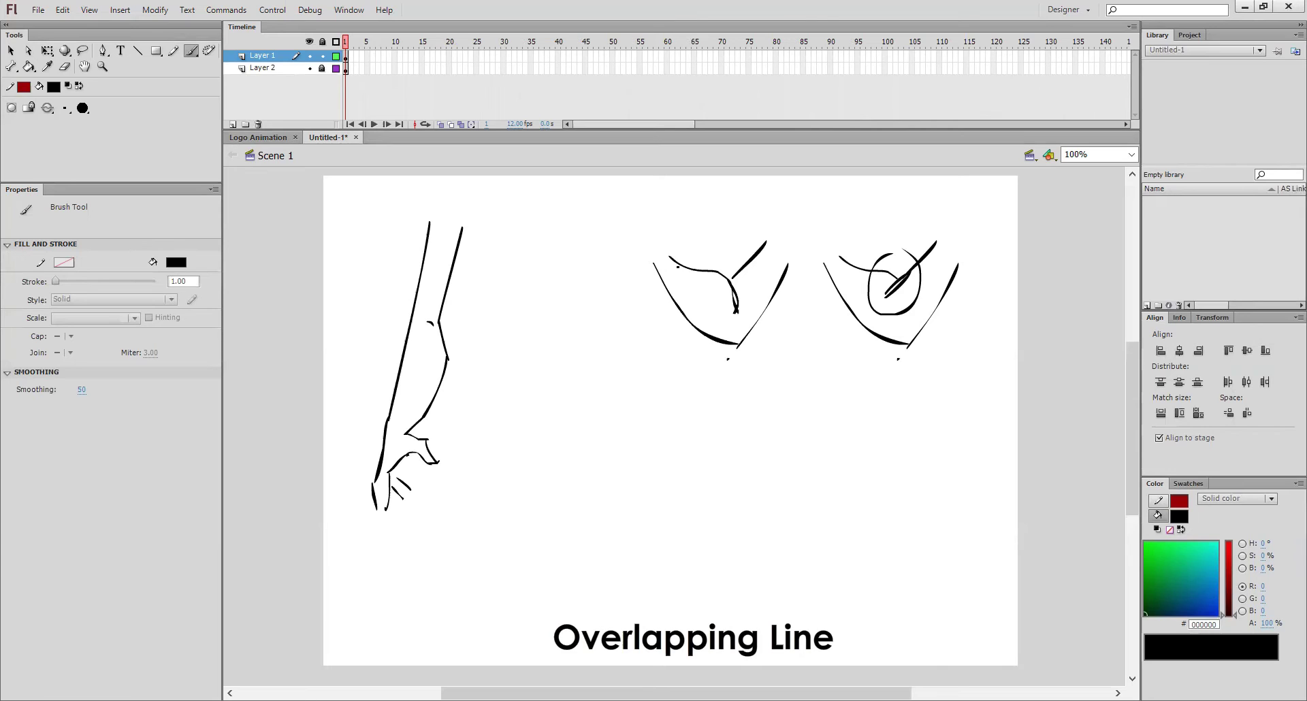
pyautogui.moveTo(730, 281)
pyautogui.mouseDown()
pyautogui.moveTo(749, 260)
pyautogui.moveTo(694, 270)
pyautogui.moveTo(738, 290)
pyautogui.moveTo(736, 311)
pyautogui.mouseUp()
pyautogui.moveTo(883, 294); pyautogui.dragTo(884, 294)
# Step: Sketch a bent arm below the two elbows as two cylinder segments that overlap at the joint
pyautogui.moveTo(773, 467); pyautogui.dragTo(818, 507)
pyautogui.moveTo(773, 467); pyautogui.dragTo(834, 420)
pyautogui.moveTo(817, 507); pyautogui.dragTo(880, 454)
pyautogui.moveTo(840, 415); pyautogui.dragTo(887, 456)
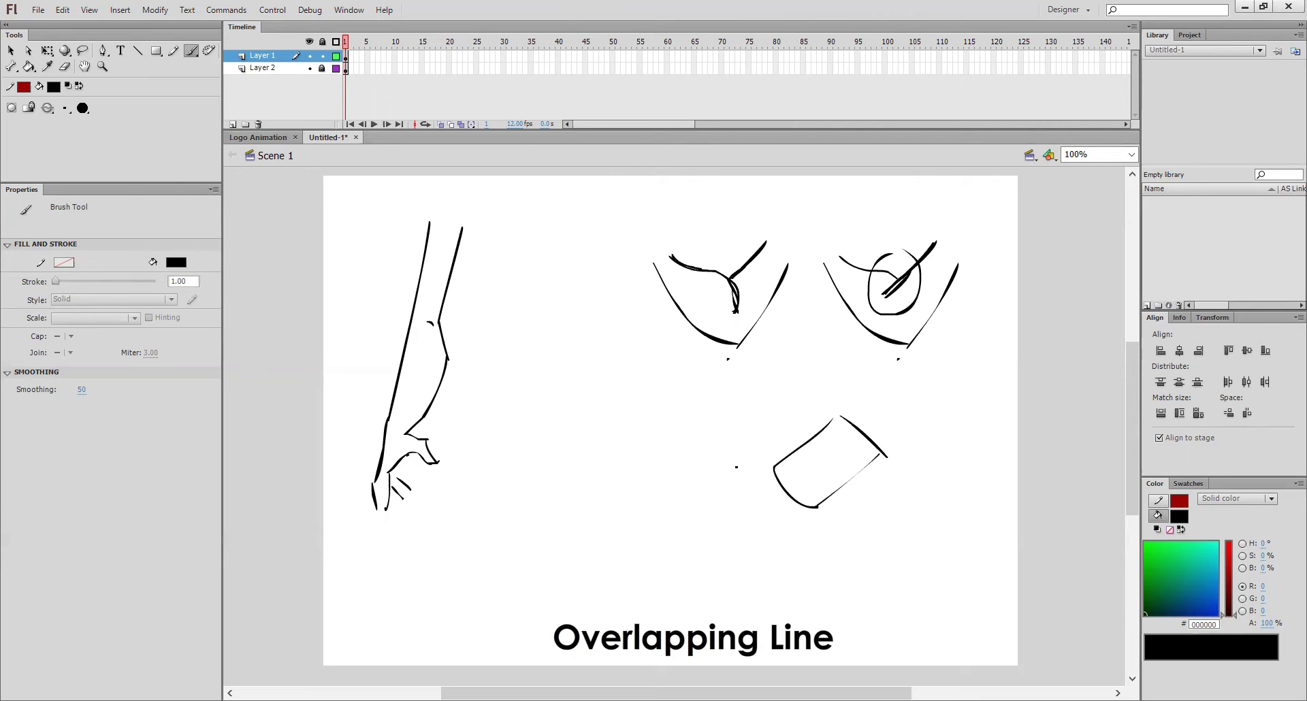
pyautogui.moveTo(678, 433); pyautogui.dragTo(671, 475)
pyautogui.moveTo(680, 431)
pyautogui.mouseDown()
pyautogui.moveTo(788, 468)
pyautogui.moveTo(800, 520)
pyautogui.mouseUp()
pyautogui.moveTo(670, 480); pyautogui.dragTo(805, 533)
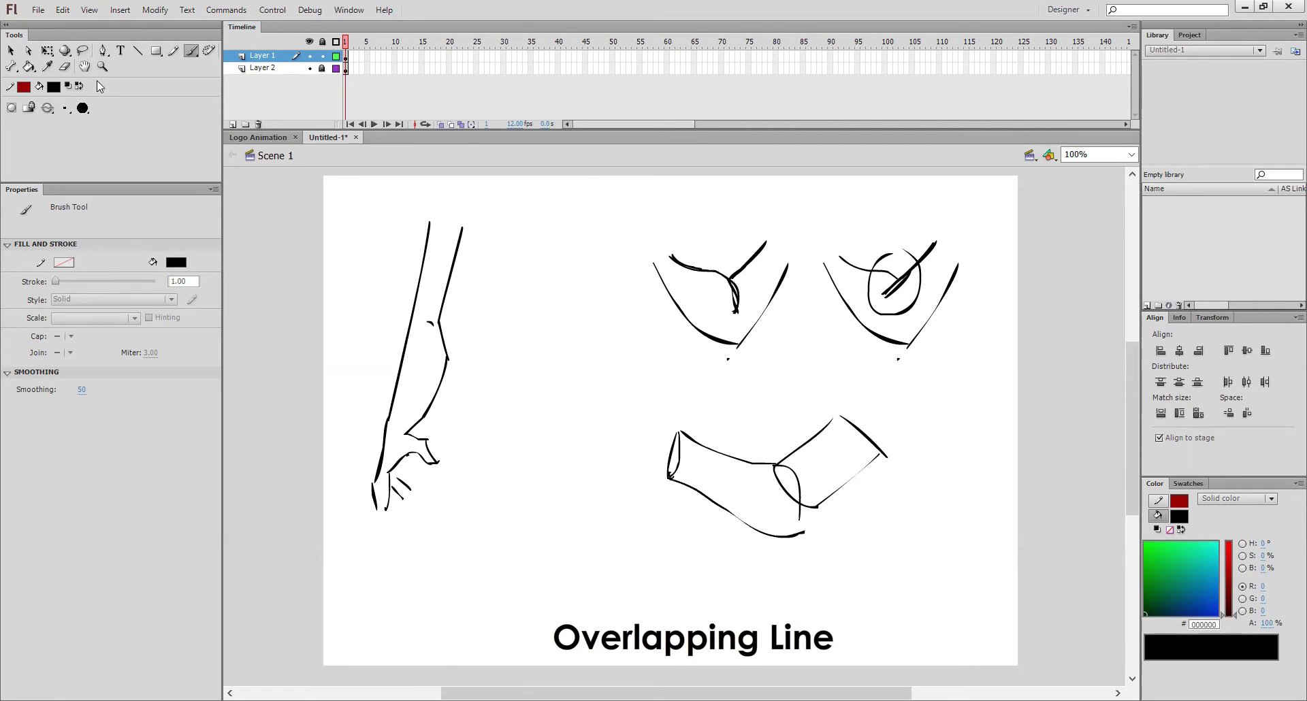
# Step: Erase the construction lines inside the cylinder joint, then brush a smooth outer contour and thicken the inner elbow crease
pyautogui.click(66, 71)
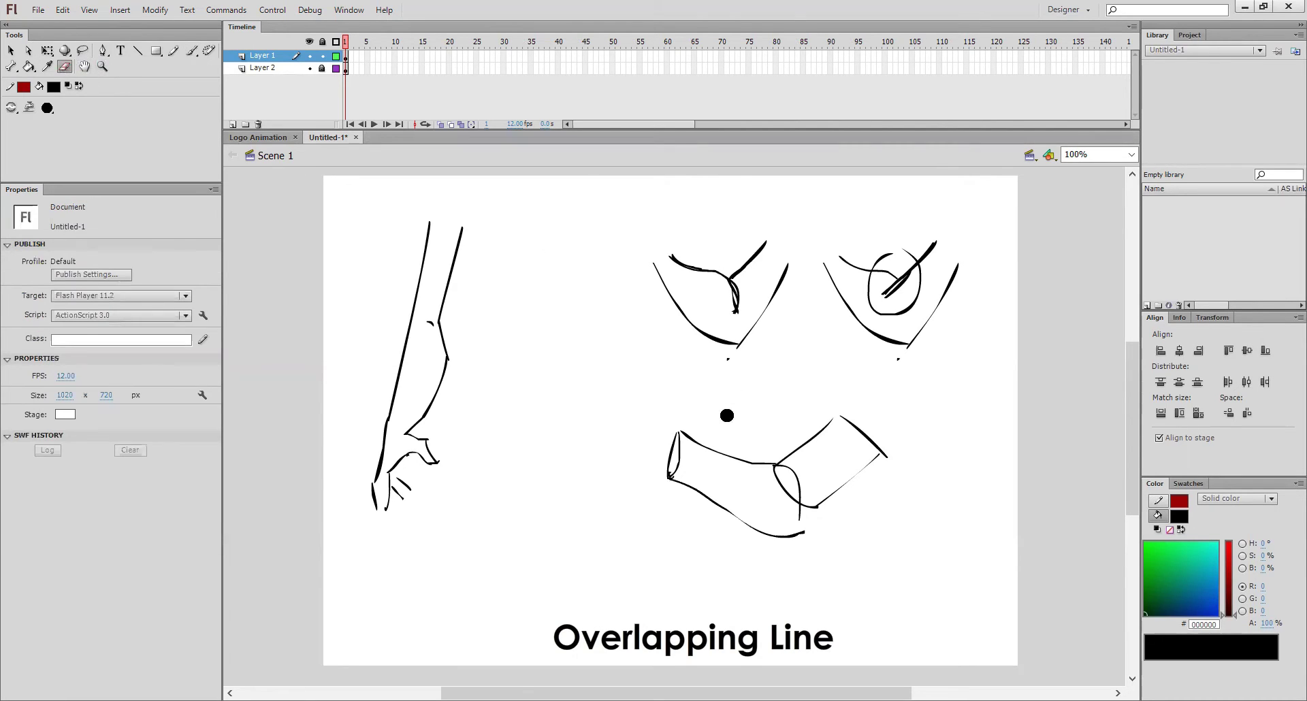
pyautogui.moveTo(779, 483)
pyautogui.mouseDown()
pyautogui.moveTo(775, 468)
pyautogui.moveTo(783, 519)
pyautogui.moveTo(811, 487)
pyautogui.moveTo(803, 504)
pyautogui.mouseUp()
pyautogui.click(192, 52)
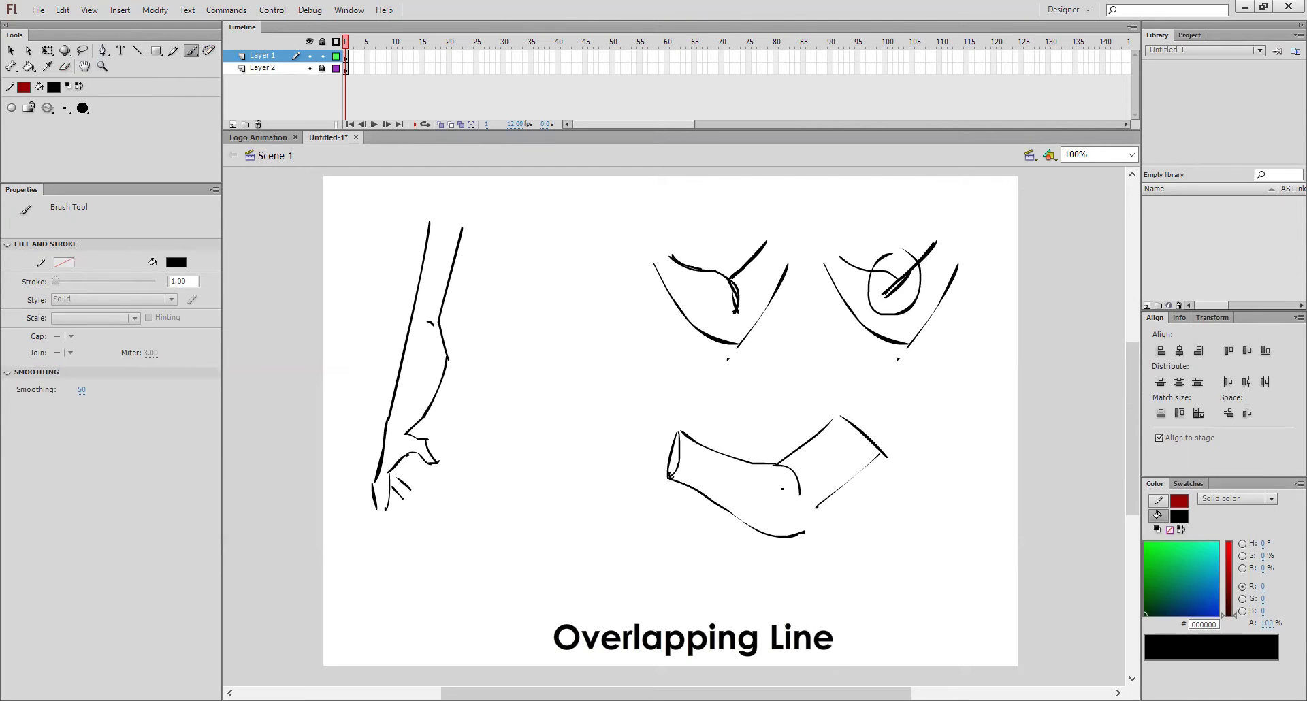
pyautogui.moveTo(798, 536); pyautogui.dragTo(851, 480)
pyautogui.moveTo(816, 520); pyautogui.dragTo(879, 449)
pyautogui.moveTo(852, 489); pyautogui.dragTo(883, 445)
pyautogui.moveTo(744, 461)
pyautogui.mouseDown()
pyautogui.moveTo(781, 464)
pyautogui.moveTo(797, 495)
pyautogui.moveTo(775, 463)
pyautogui.moveTo(828, 417)
pyautogui.moveTo(788, 454)
pyautogui.mouseUp()
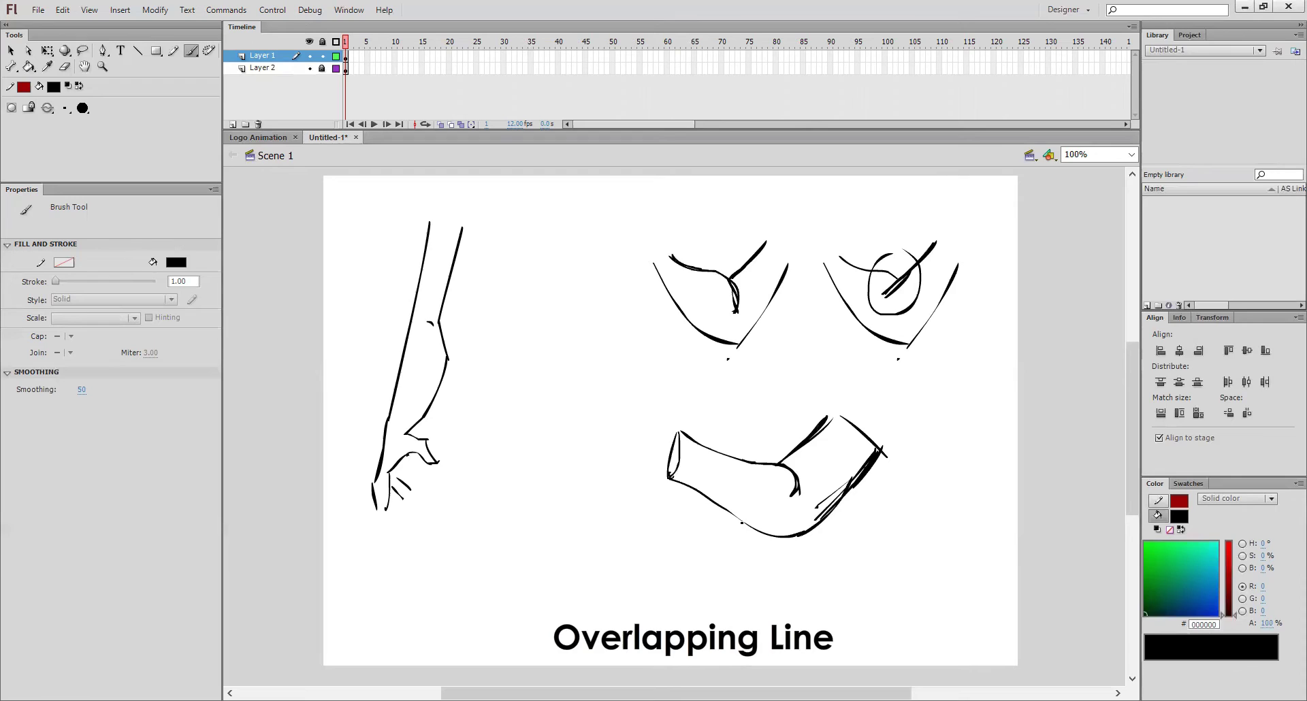
# Step: Mark the second elbow with a cross, and the first elbow and the cylinder arm with check marks
pyautogui.moveTo(921, 202)
pyautogui.mouseDown()
pyautogui.moveTo(951, 215)
pyautogui.moveTo(932, 238)
pyautogui.mouseUp()
pyautogui.moveTo(699, 220); pyautogui.dragTo(755, 195)
pyautogui.moveTo(756, 414); pyautogui.dragTo(811, 397)
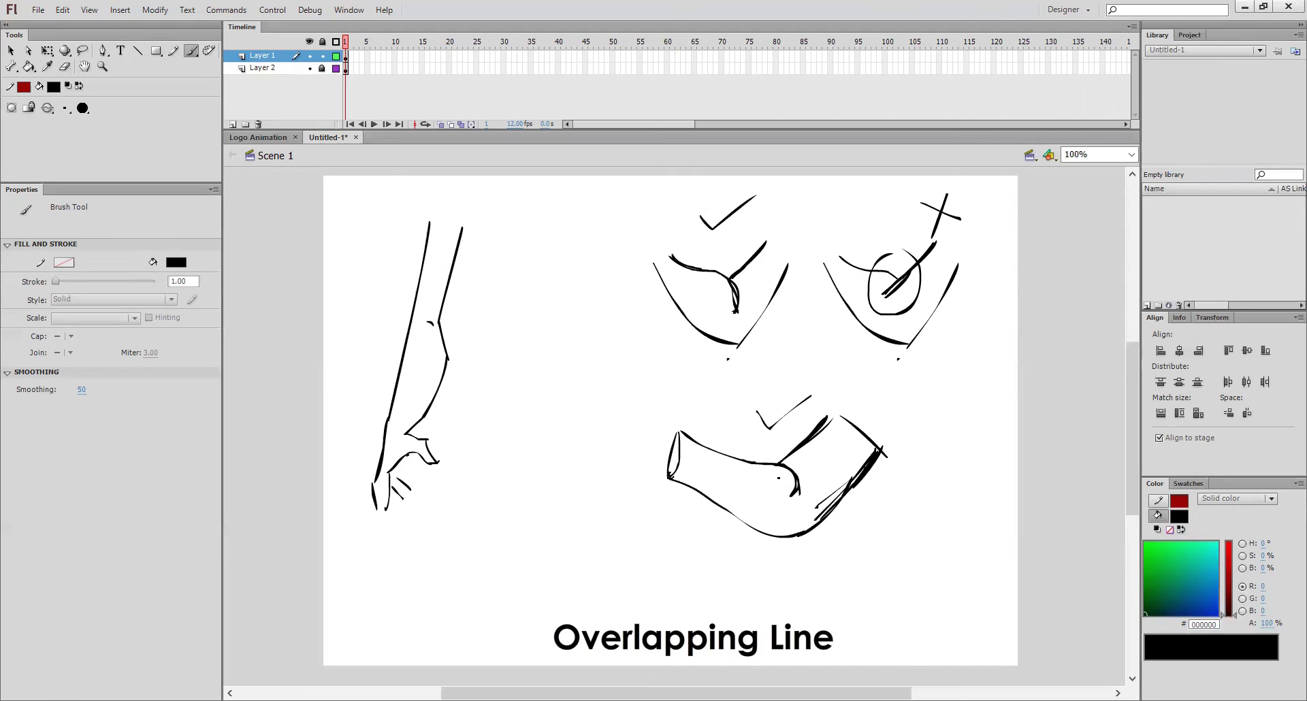
# Step: Clear all the sketches from Layer 1 and brush a bent leg with its foot on the left half of the stage
pyautogui.click(348, 57)
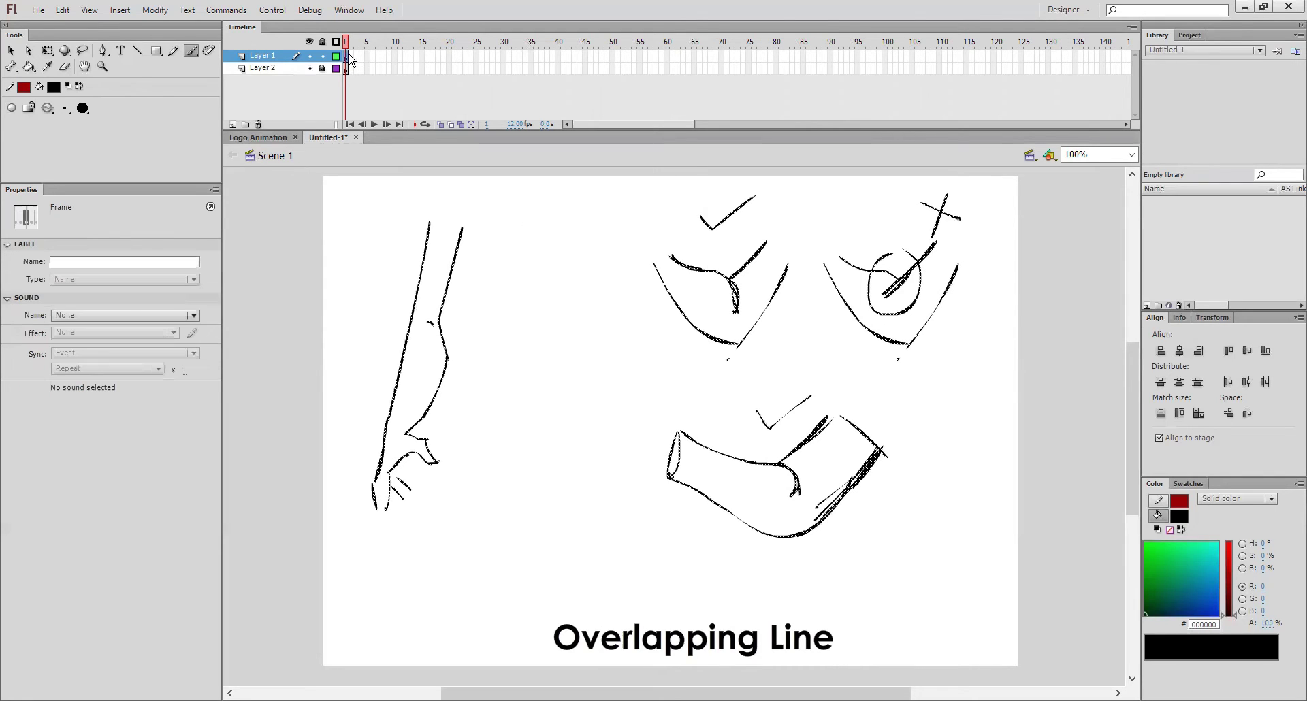
pyautogui.press('Delete')
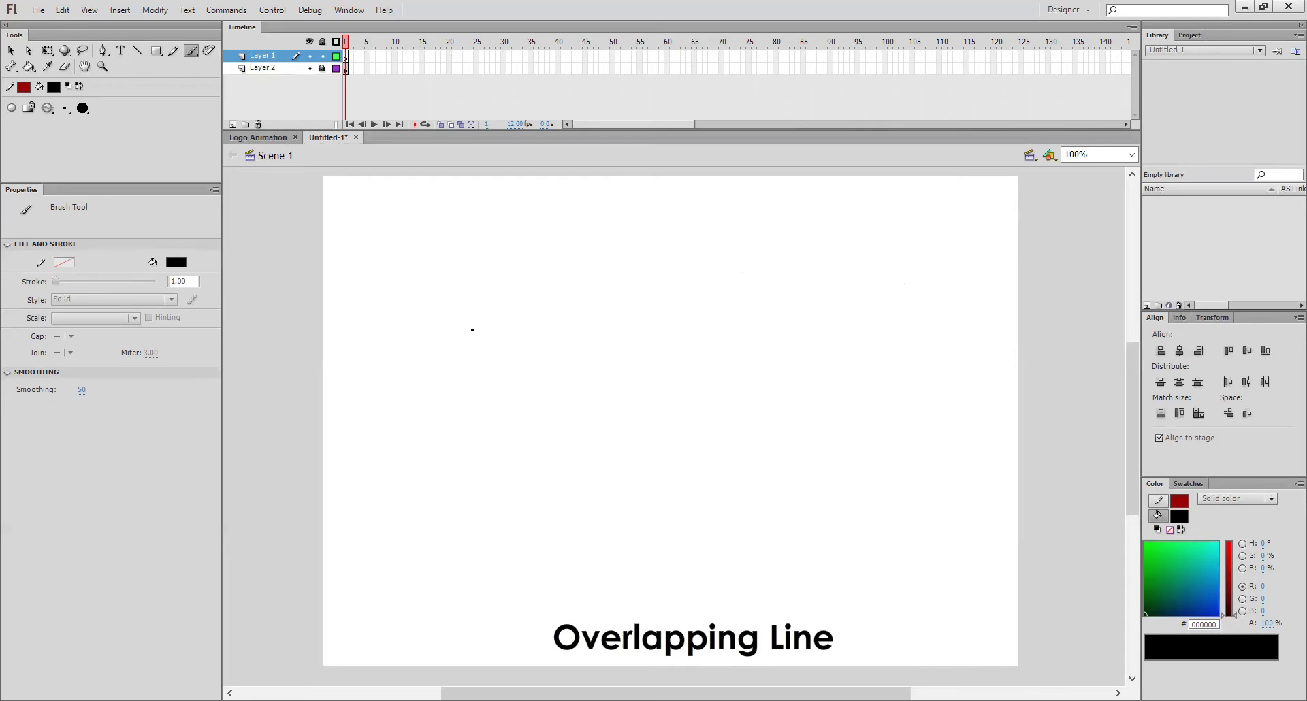
pyautogui.moveTo(480, 230); pyautogui.dragTo(435, 349)
pyautogui.moveTo(462, 290)
pyautogui.mouseDown()
pyautogui.moveTo(440, 349)
pyautogui.moveTo(518, 420)
pyautogui.mouseUp()
pyautogui.moveTo(441, 345); pyautogui.dragTo(535, 421)
pyautogui.moveTo(533, 252); pyautogui.dragTo(489, 345)
pyautogui.moveTo(534, 253)
pyautogui.mouseDown()
pyautogui.moveTo(488, 351)
pyautogui.moveTo(529, 347)
pyautogui.moveTo(555, 404)
pyautogui.moveTo(583, 421)
pyautogui.moveTo(574, 464)
pyautogui.moveTo(540, 512)
pyautogui.mouseUp()
pyautogui.moveTo(530, 422)
pyautogui.mouseDown()
pyautogui.moveTo(532, 480)
pyautogui.moveTo(516, 504)
pyautogui.moveTo(542, 508)
pyautogui.moveTo(538, 494)
pyautogui.moveTo(529, 507)
pyautogui.mouseUp()
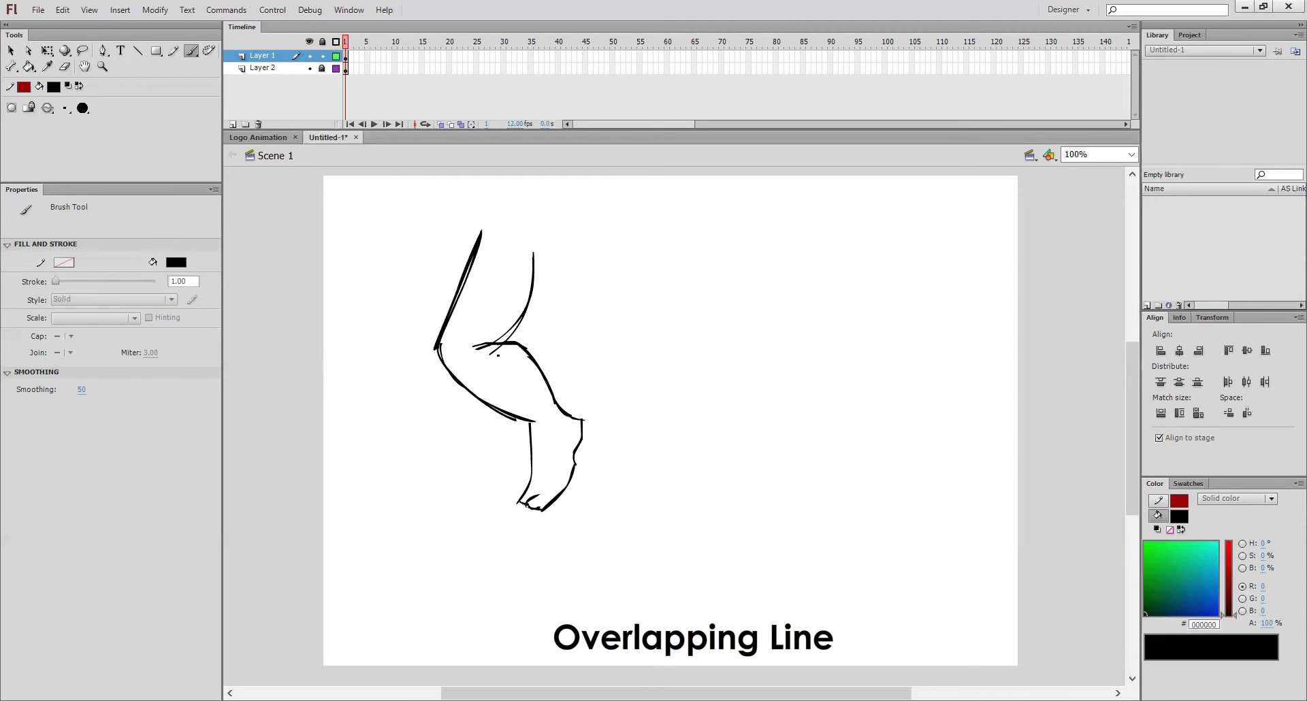
# Step: Erase the thigh line's overrun past the knee crease and thicken the crease lines where the calf overlaps the thigh
pyautogui.click(65, 66)
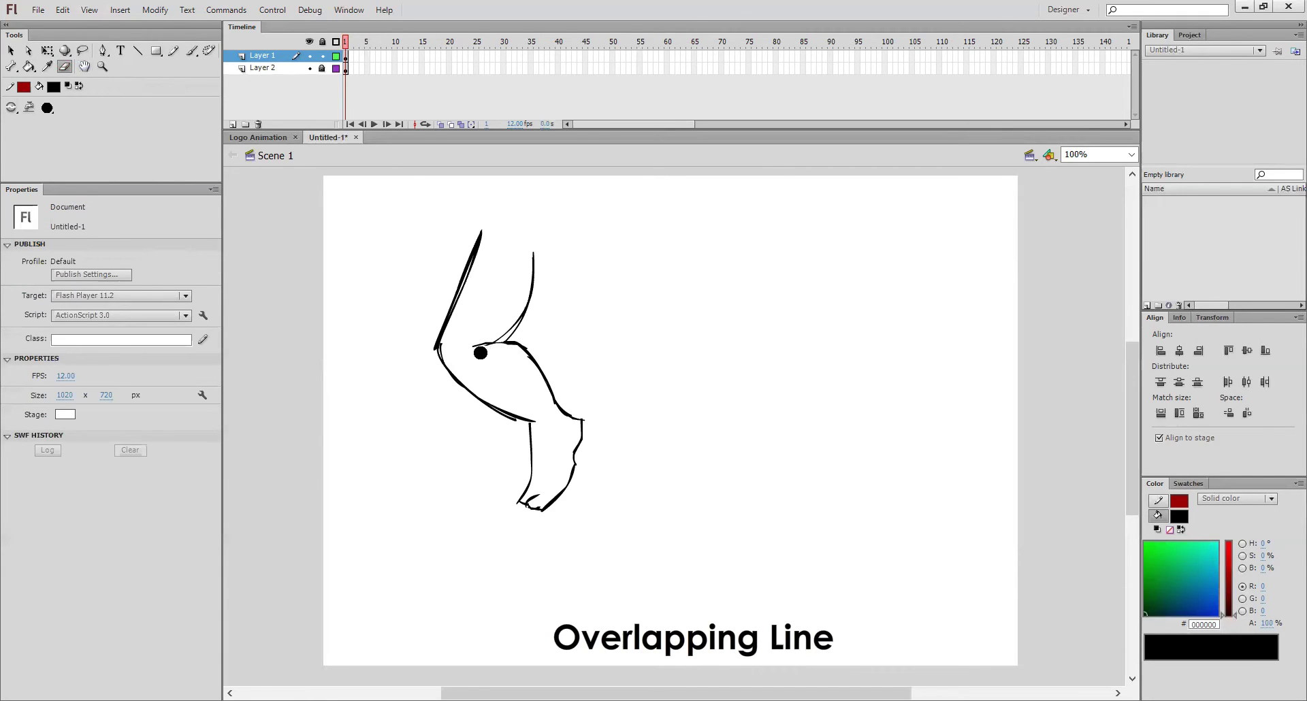
pyautogui.click(192, 50)
pyautogui.moveTo(475, 346)
pyautogui.mouseDown()
pyautogui.moveTo(519, 348)
pyautogui.moveTo(480, 346)
pyautogui.moveTo(510, 342)
pyautogui.moveTo(529, 361)
pyautogui.moveTo(508, 330)
pyautogui.moveTo(503, 340)
pyautogui.moveTo(534, 275)
pyautogui.mouseUp()
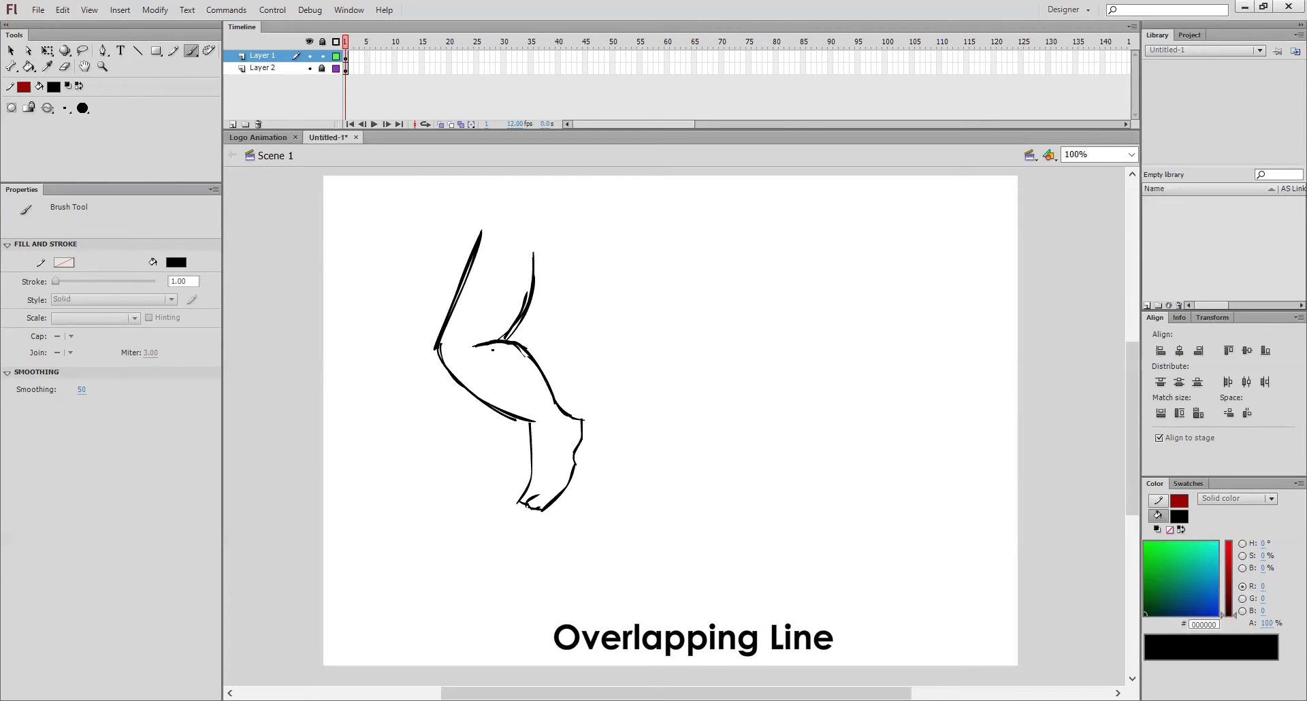
# Step: Duplicate the whole leg sketch in place and shift the copy horizontally to X 441.75
pyautogui.moveTo(356, 208)
pyautogui.mouseDown()
pyautogui.moveTo(715, 582)
pyautogui.moveTo(712, 561)
pyautogui.mouseUp()
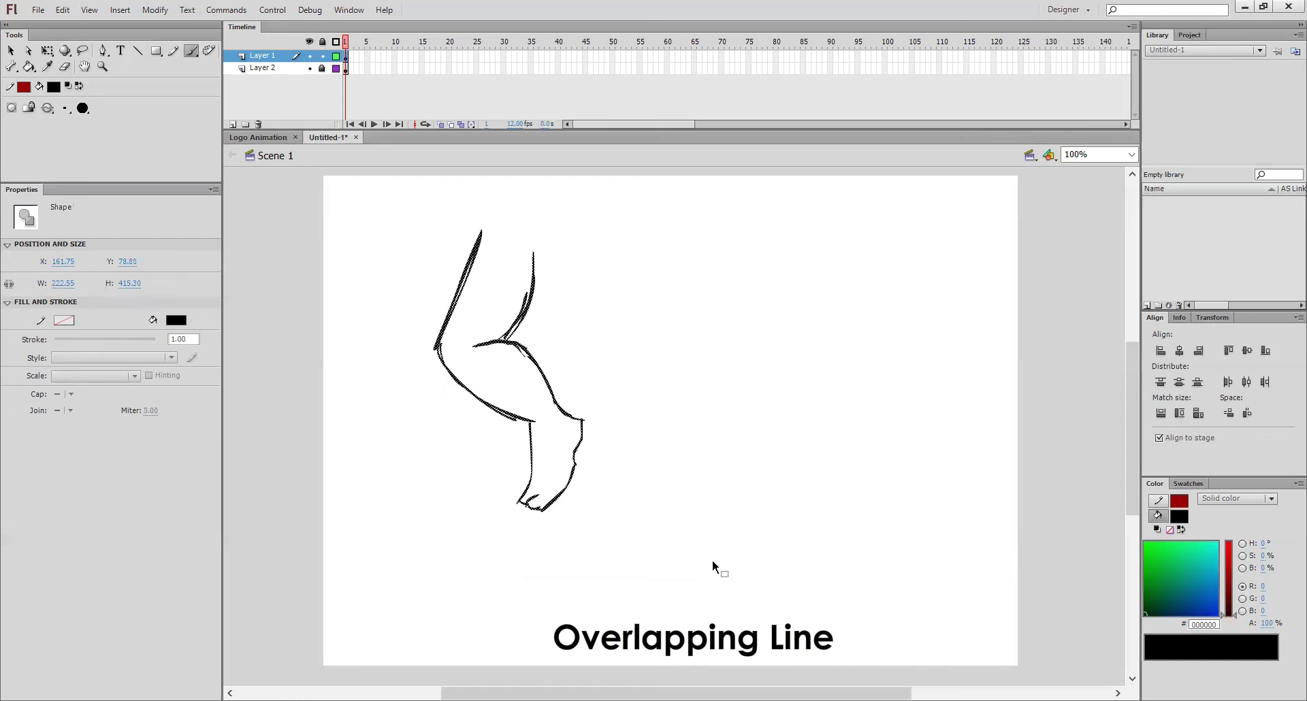
pyautogui.hotkey('ctrl', 'c')
pyautogui.hotkey('ctrl', 'shift', 'v')
pyautogui.hotkey('shift', 'Right')
pyautogui.hotkey('shift', 'Right')
pyautogui.hotkey('shift', 'Right')
pyautogui.hotkey('shift', 'Right')
pyautogui.hotkey('shift', 'Right')
pyautogui.hotkey('shift', 'Right')
pyautogui.hotkey('shift', 'Right')
pyautogui.hotkey('shift', 'Right')
pyautogui.hotkey('shift', 'Right')
pyautogui.hotkey('shift', 'Right')
pyautogui.hotkey('shift', 'Right')
pyautogui.hotkey('shift', 'Right')
pyautogui.hotkey('shift', 'Right')
pyautogui.hotkey('shift', 'Right')
pyautogui.hotkey('shift', 'Right')
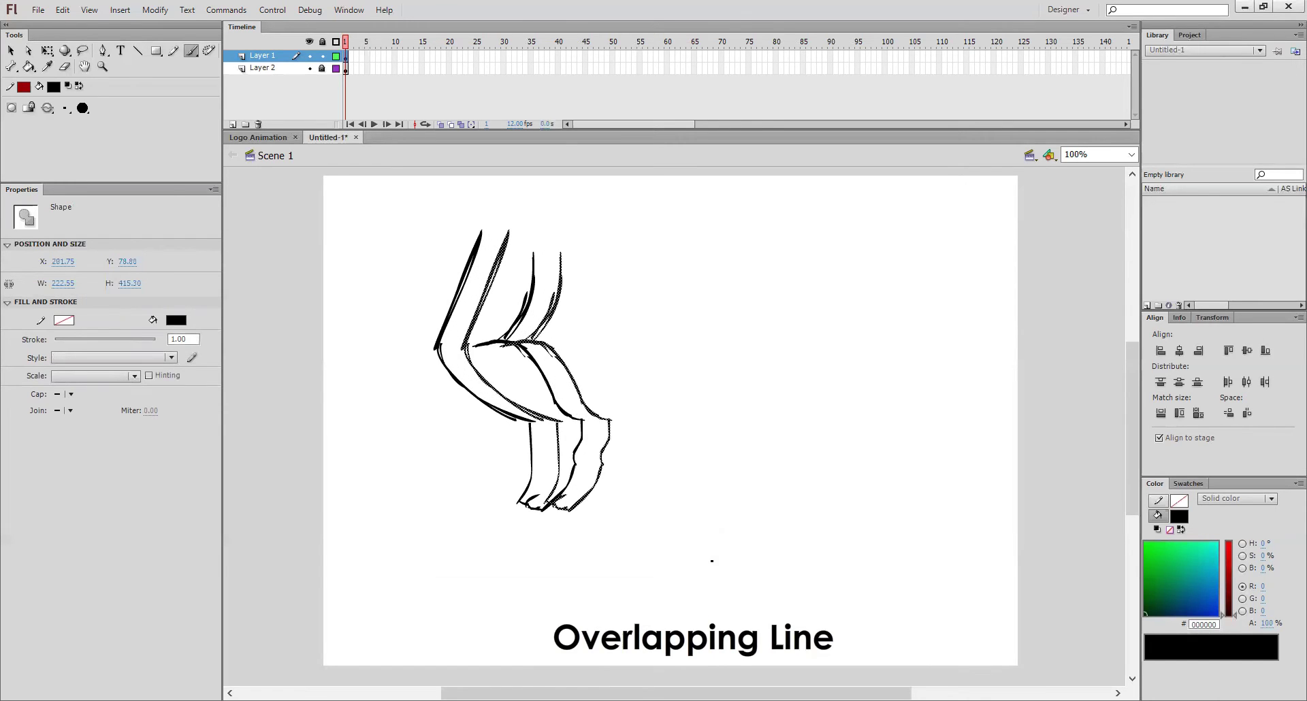
pyautogui.hotkey('shift', 'Right')
pyautogui.hotkey('shift', 'Right')
pyautogui.hotkey('shift', 'Right')
pyautogui.hotkey('shift', 'Right')
pyautogui.hotkey('shift', 'Right')
pyautogui.hotkey('shift', 'Right')
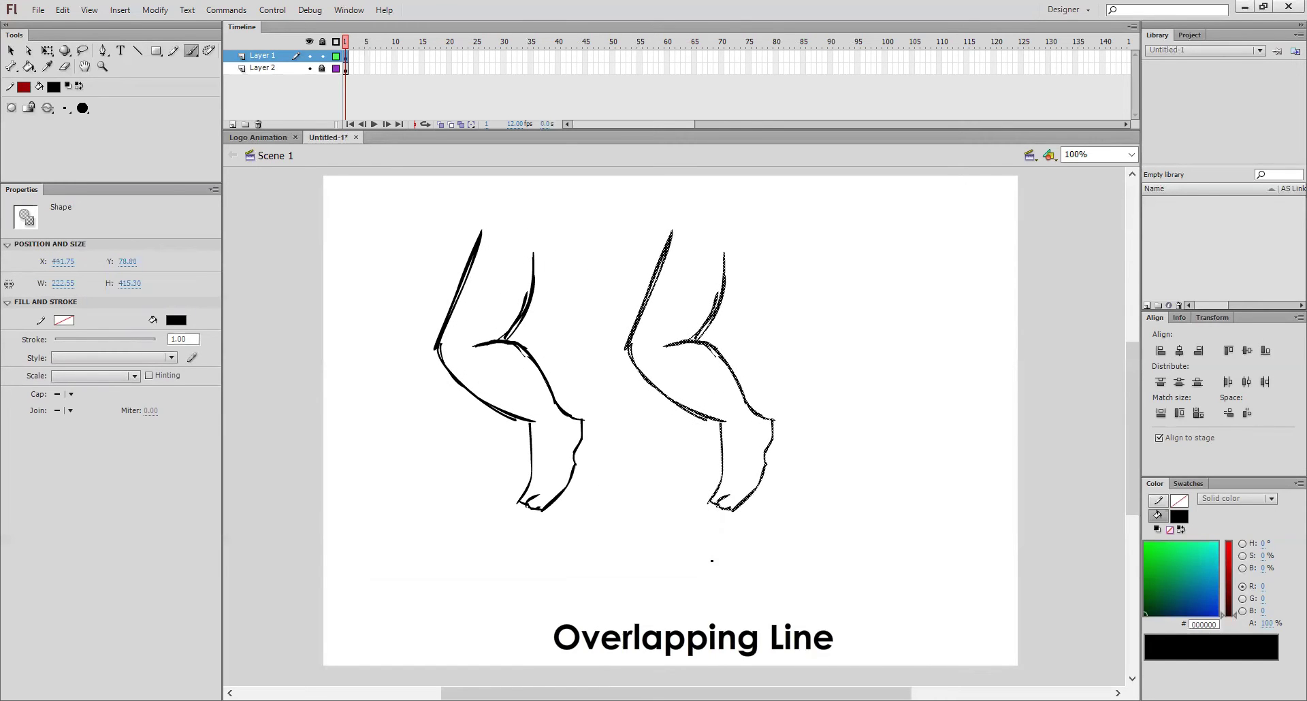
# Step: In the copied leg, erase the calf's inner crease and redraw it as a thick extension of the thigh line across the knee
pyautogui.click(64, 66)
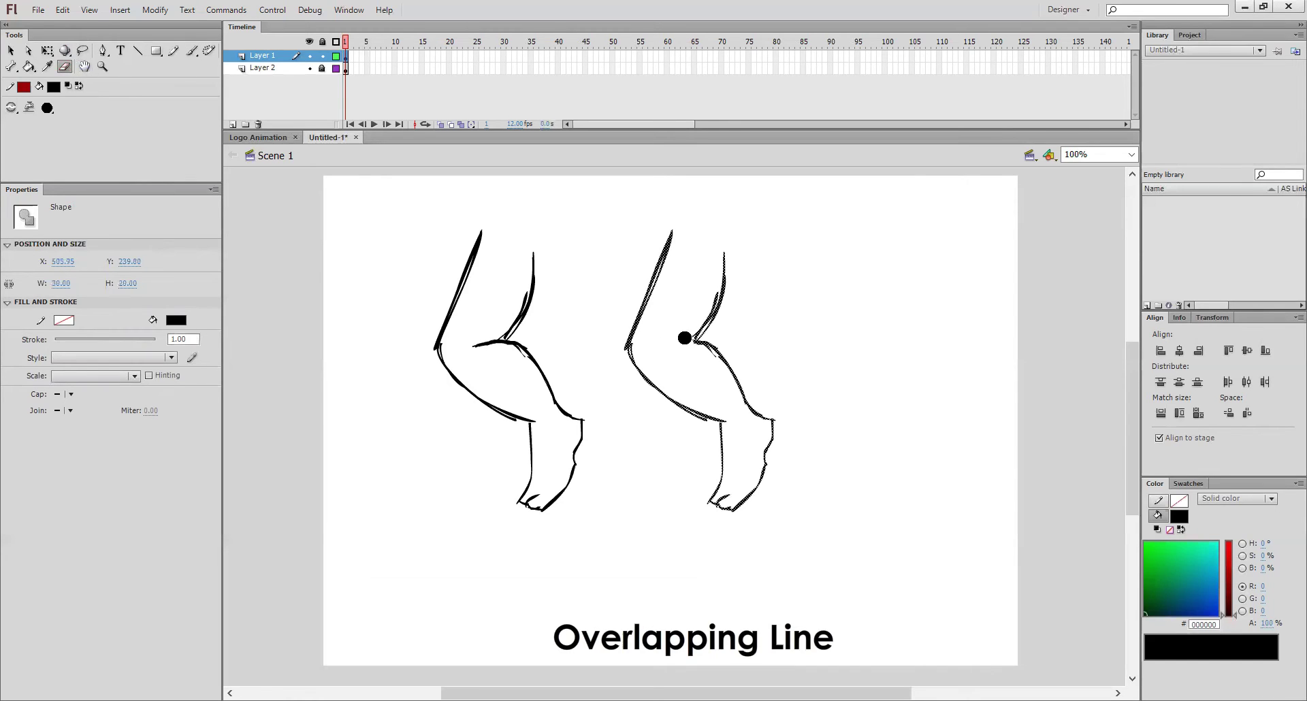
pyautogui.click(683, 355)
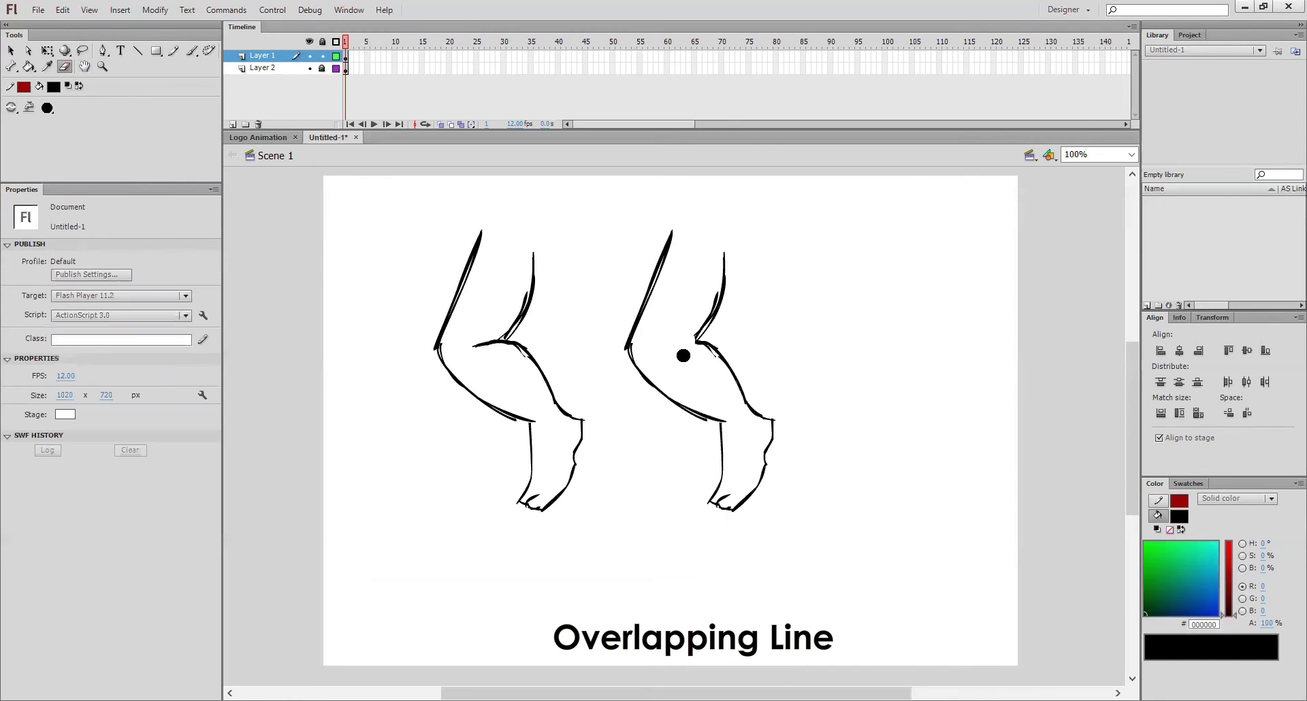
pyautogui.click(192, 50)
pyautogui.moveTo(704, 325); pyautogui.dragTo(687, 351)
pyautogui.hotkey('ctrl', 'z')
pyautogui.hotkey('ctrl', 'z')
pyautogui.hotkey('ctrl', 'z')
pyautogui.hotkey('ctrl', 'z')
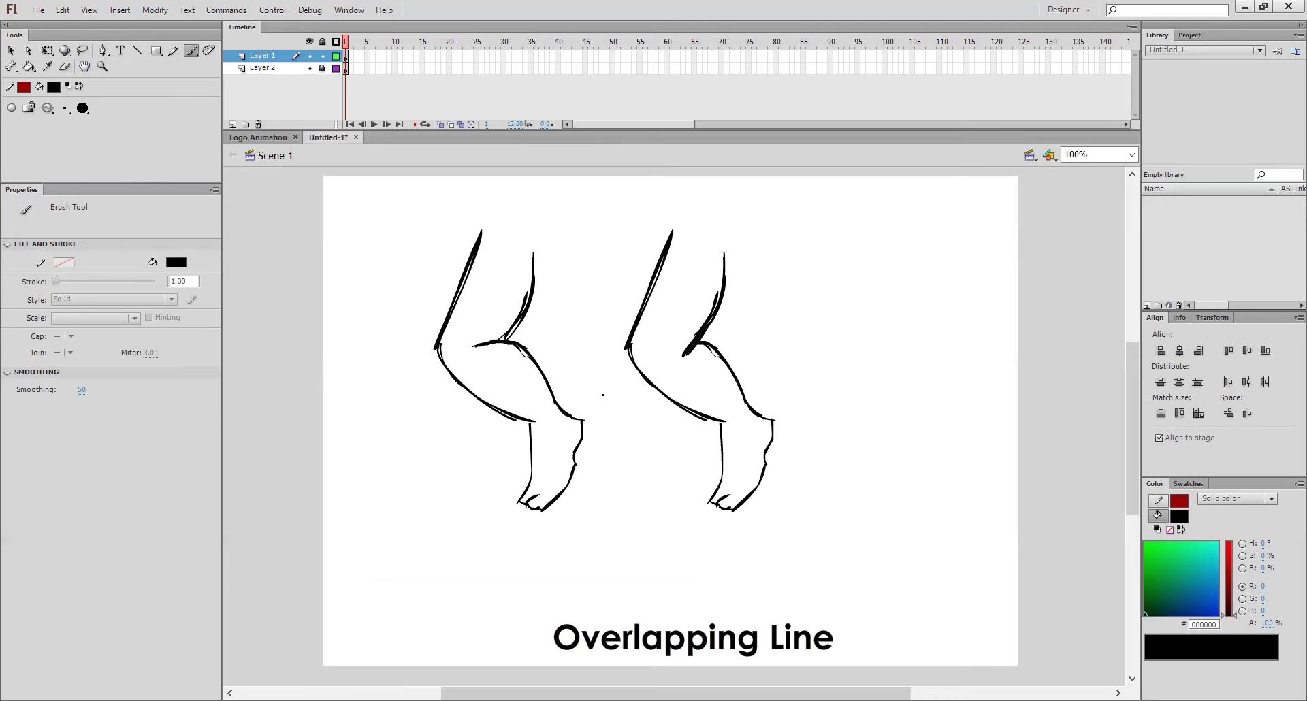
pyautogui.moveTo(690, 350); pyautogui.dragTo(685, 359)
# Step: Sketch a bent arm with a hand to the right of the legs, with the forearm line overlapping the upper arm at the elbow crease
pyautogui.moveTo(817, 299)
pyautogui.mouseDown()
pyautogui.moveTo(857, 371)
pyautogui.moveTo(939, 301)
pyautogui.mouseUp()
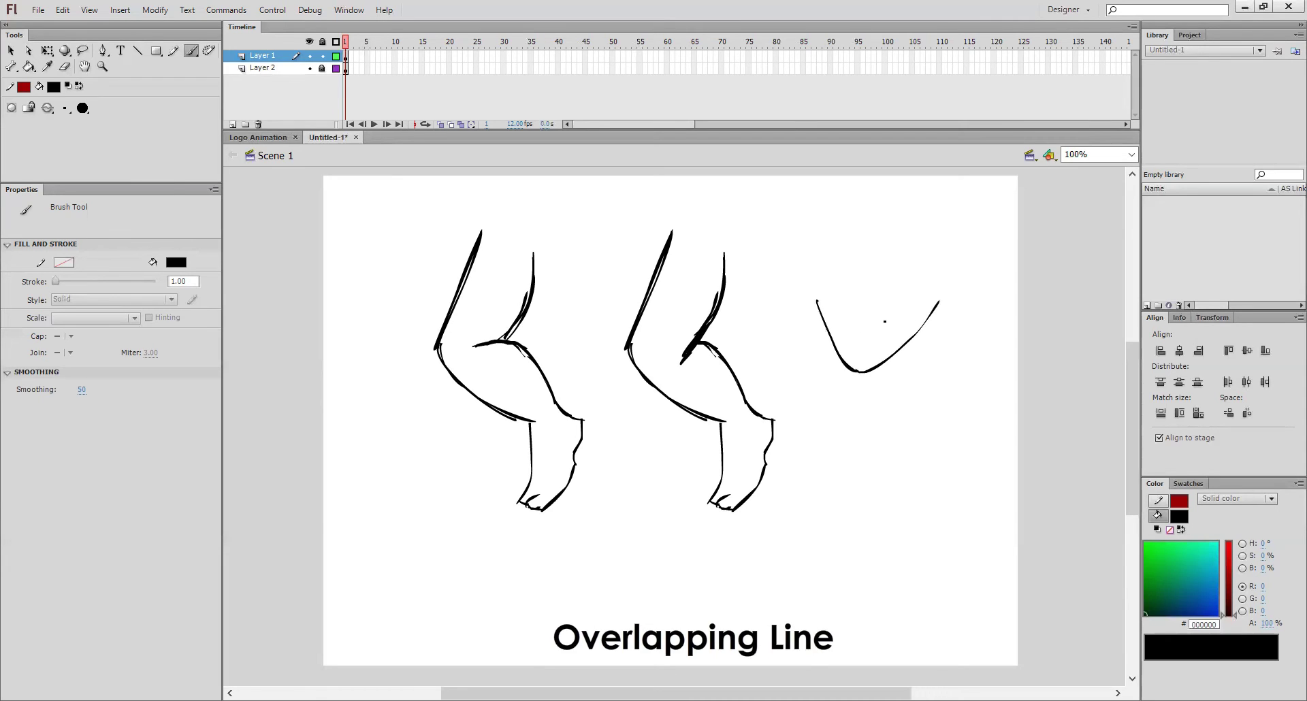
pyautogui.moveTo(848, 283)
pyautogui.mouseDown()
pyautogui.moveTo(877, 316)
pyautogui.moveTo(866, 339)
pyautogui.moveTo(932, 285)
pyautogui.moveTo(987, 285)
pyautogui.moveTo(940, 300)
pyautogui.moveTo(950, 346)
pyautogui.mouseUp()
pyautogui.moveTo(958, 304)
pyautogui.mouseDown()
pyautogui.moveTo(954, 337)
pyautogui.moveTo(986, 293)
pyautogui.moveTo(1008, 301)
pyautogui.moveTo(991, 327)
pyautogui.mouseUp()
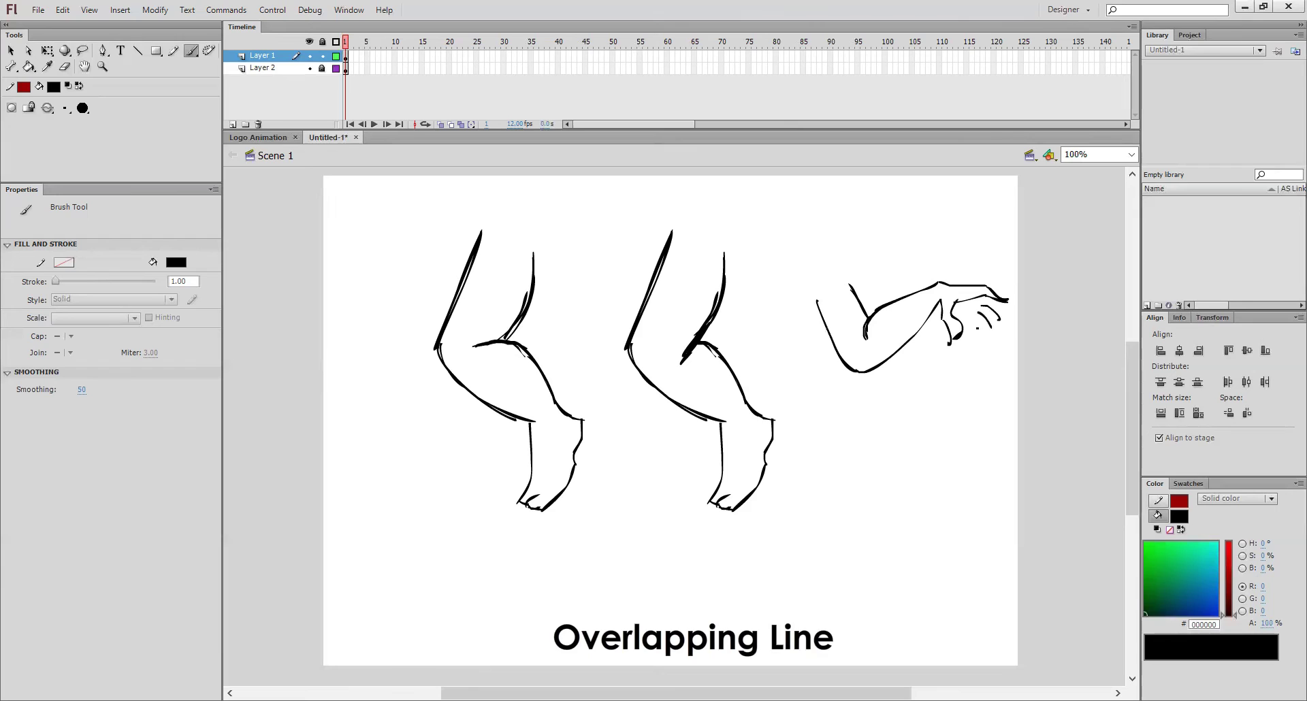
pyautogui.moveTo(871, 319)
pyautogui.mouseDown()
pyautogui.moveTo(880, 343)
pyautogui.moveTo(903, 290)
pyautogui.mouseUp()
# Step: Mark the first leg and the bent arm with check marks, and the copied leg with a cross
pyautogui.moveTo(391, 298)
pyautogui.mouseDown()
pyautogui.moveTo(407, 314)
pyautogui.moveTo(436, 282)
pyautogui.mouseUp()
pyautogui.moveTo(734, 245)
pyautogui.mouseDown()
pyautogui.moveTo(779, 251)
pyautogui.moveTo(747, 296)
pyautogui.mouseUp()
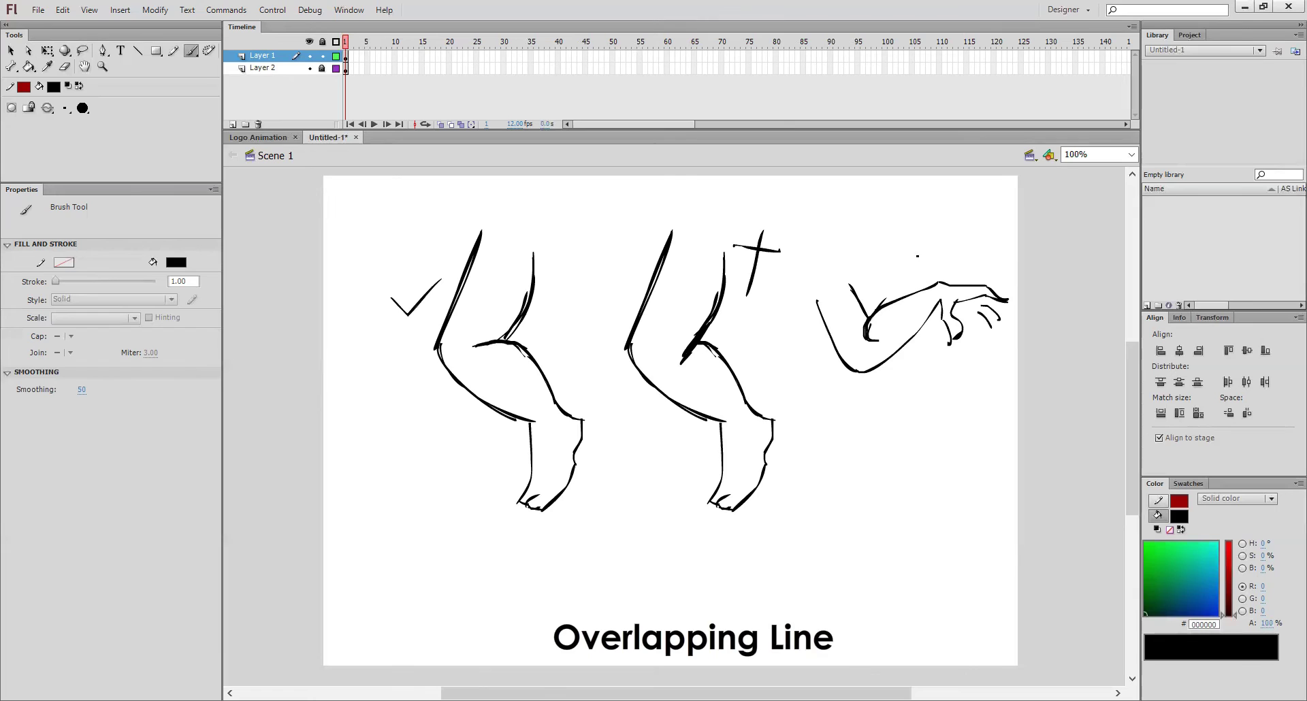
pyautogui.moveTo(878, 277); pyautogui.dragTo(922, 235)
pyautogui.click(65, 67)
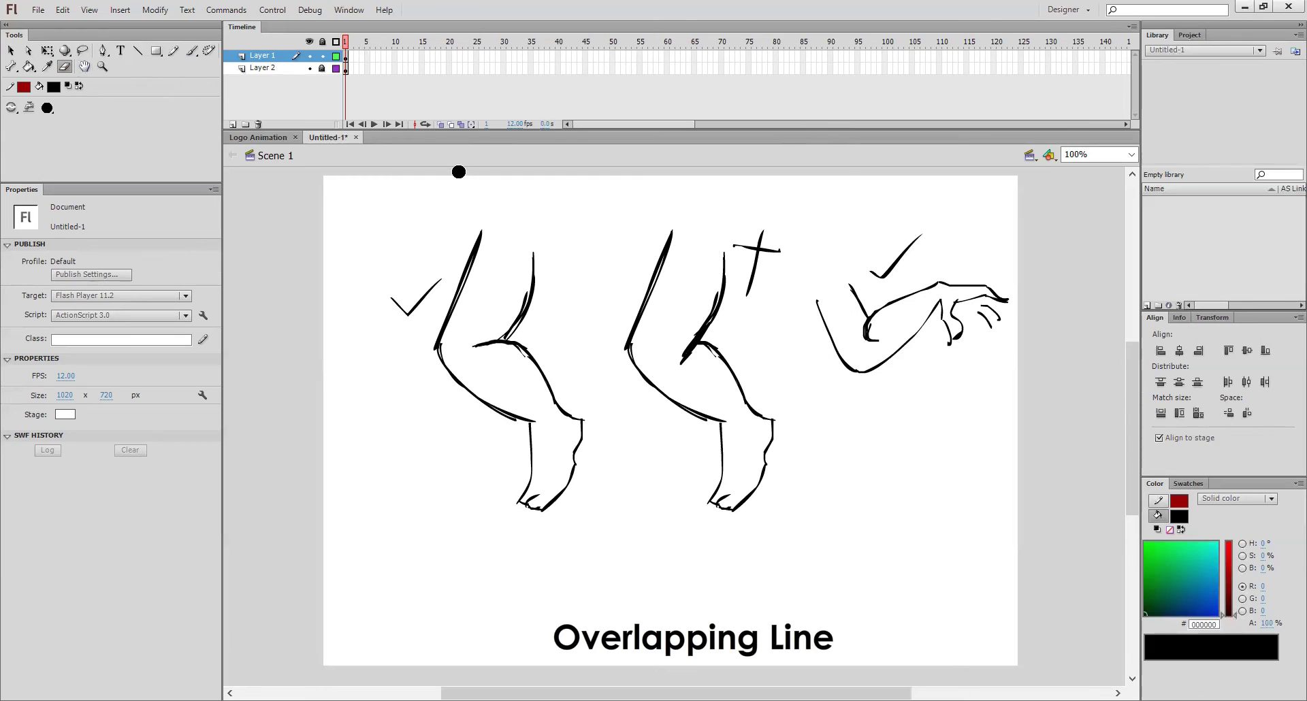
pyautogui.click(192, 51)
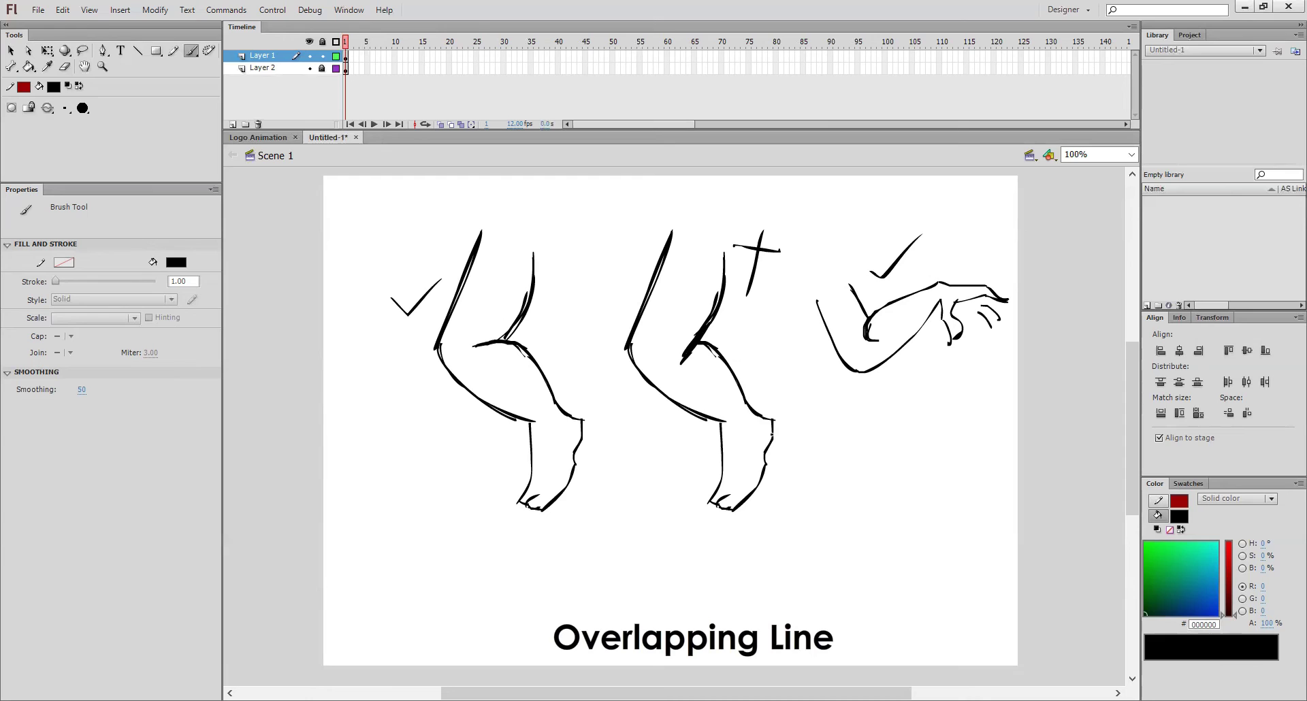
pyautogui.moveTo(677, 693); pyautogui.dragTo(705, 693)
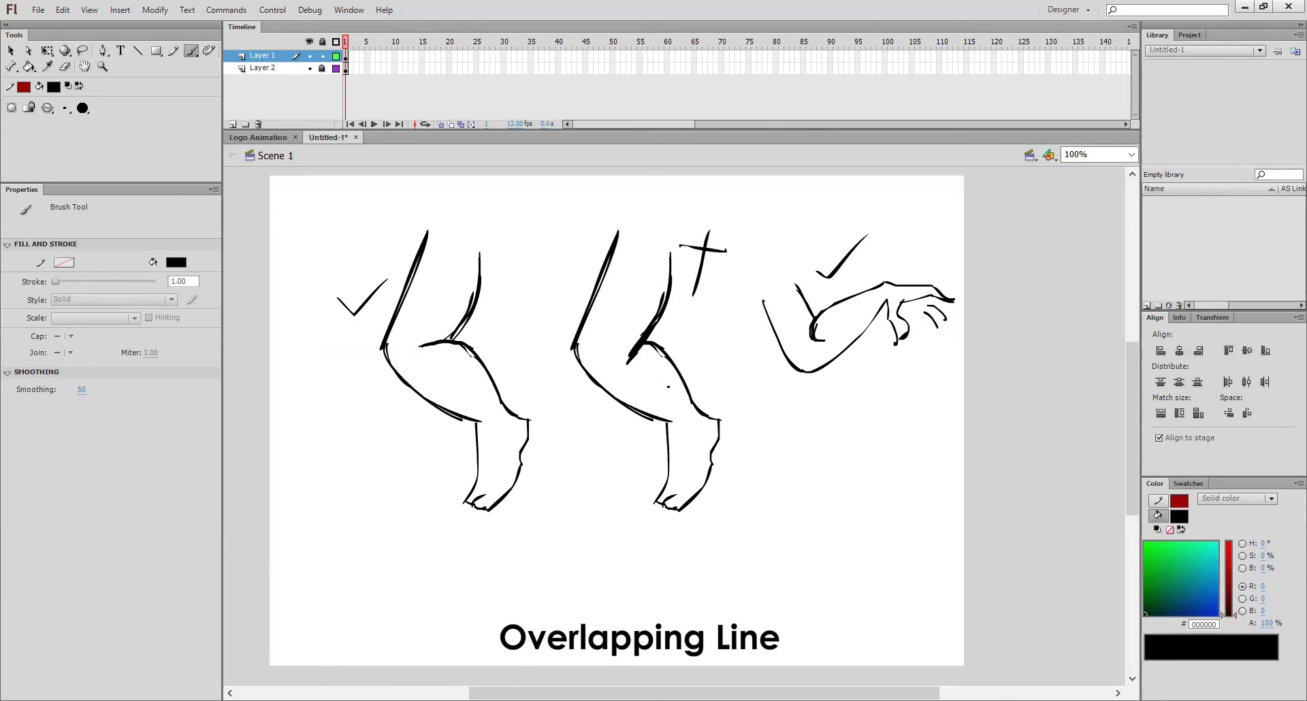
# Step: Clear the artwork on Layer 1 and sketch a rounded head seen from behind, with hatched shading for the hair
pyautogui.click(347, 58)
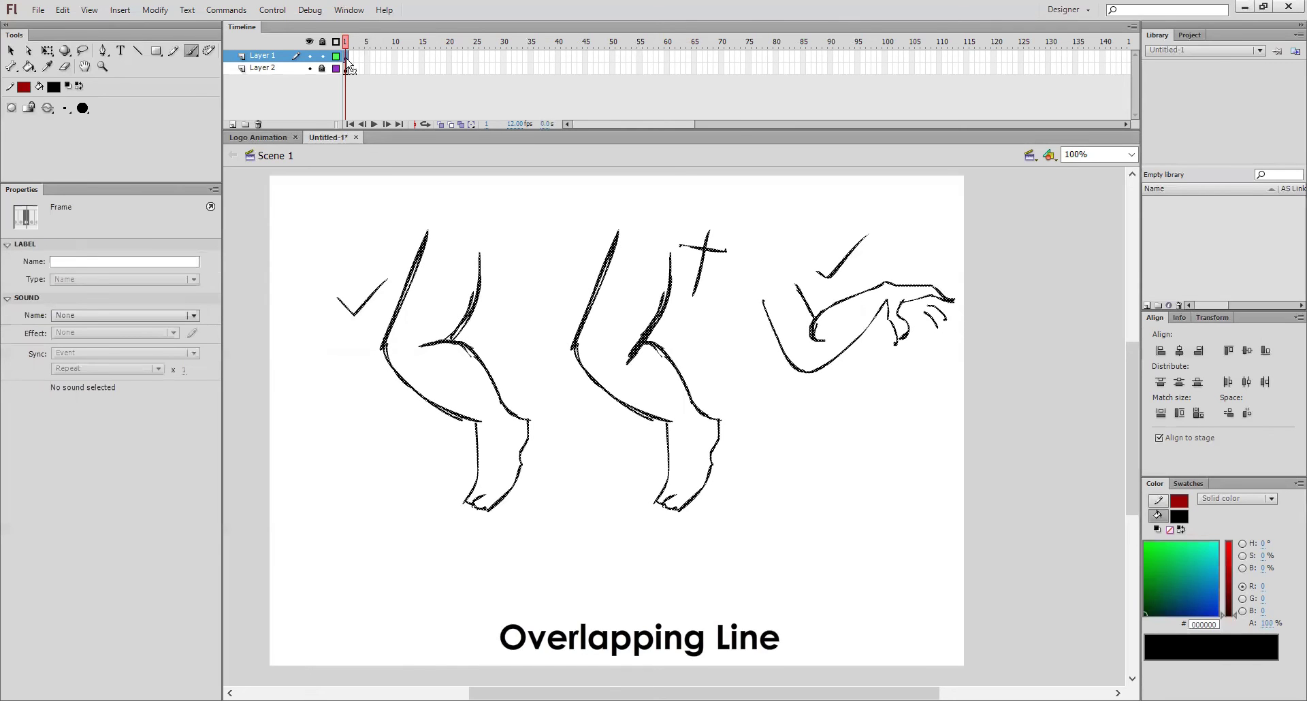
pyautogui.press('Delete')
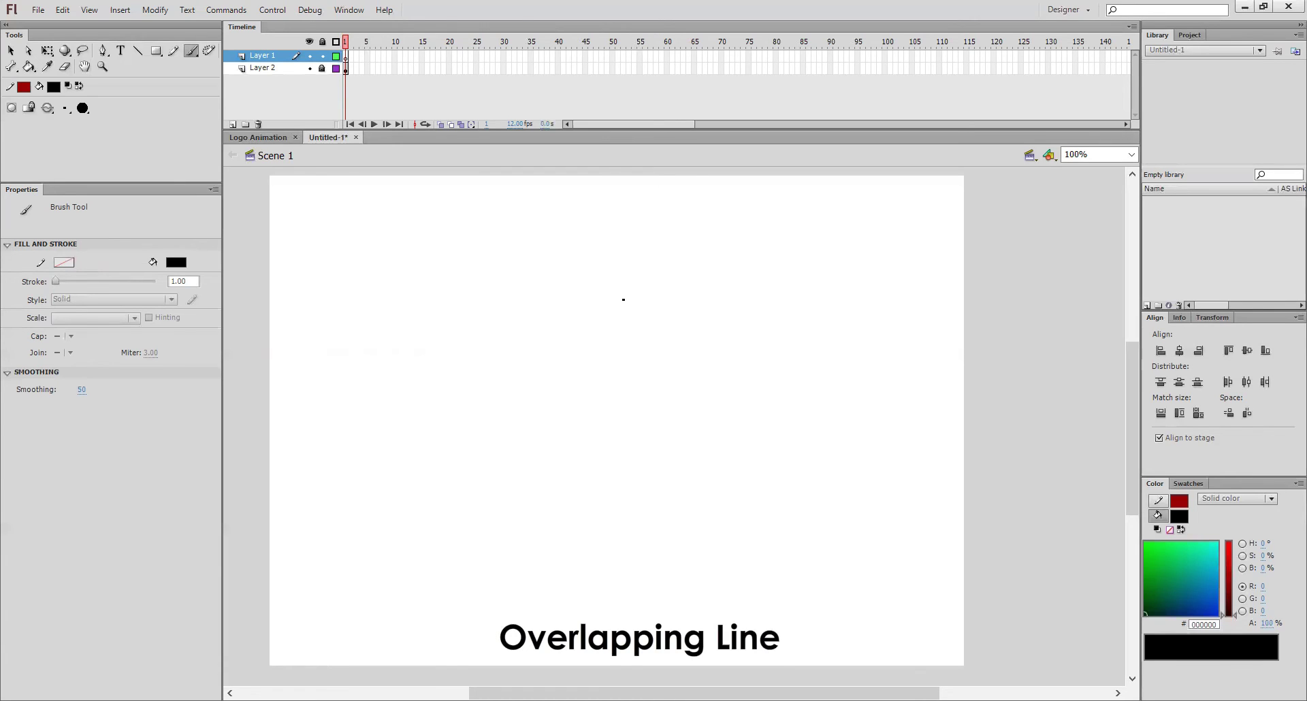
pyautogui.moveTo(517, 308)
pyautogui.mouseDown()
pyautogui.moveTo(560, 264)
pyautogui.moveTo(635, 237)
pyautogui.mouseUp()
pyautogui.moveTo(557, 276); pyautogui.dragTo(661, 245)
pyautogui.moveTo(632, 255); pyautogui.dragTo(688, 263)
pyautogui.moveTo(664, 265)
pyautogui.mouseDown()
pyautogui.moveTo(718, 330)
pyautogui.moveTo(701, 311)
pyautogui.moveTo(713, 307)
pyautogui.moveTo(682, 431)
pyautogui.mouseUp()
pyautogui.moveTo(525, 294)
pyautogui.mouseDown()
pyautogui.moveTo(555, 429)
pyautogui.moveTo(672, 443)
pyautogui.moveTo(688, 421)
pyautogui.mouseUp()
pyautogui.moveTo(532, 304)
pyautogui.mouseDown()
pyautogui.moveTo(557, 368)
pyautogui.moveTo(572, 374)
pyautogui.moveTo(592, 349)
pyautogui.moveTo(587, 440)
pyautogui.mouseUp()
pyautogui.moveTo(599, 381); pyautogui.dragTo(640, 429)
# Step: Add the ear and side hair tufts to the head sketch, and extend the hatching along the lower hairline
pyautogui.moveTo(527, 378)
pyautogui.mouseDown()
pyautogui.moveTo(543, 452)
pyautogui.moveTo(531, 451)
pyautogui.mouseUp()
pyautogui.moveTo(531, 379)
pyautogui.mouseDown()
pyautogui.moveTo(520, 392)
pyautogui.moveTo(541, 437)
pyautogui.moveTo(530, 427)
pyautogui.mouseUp()
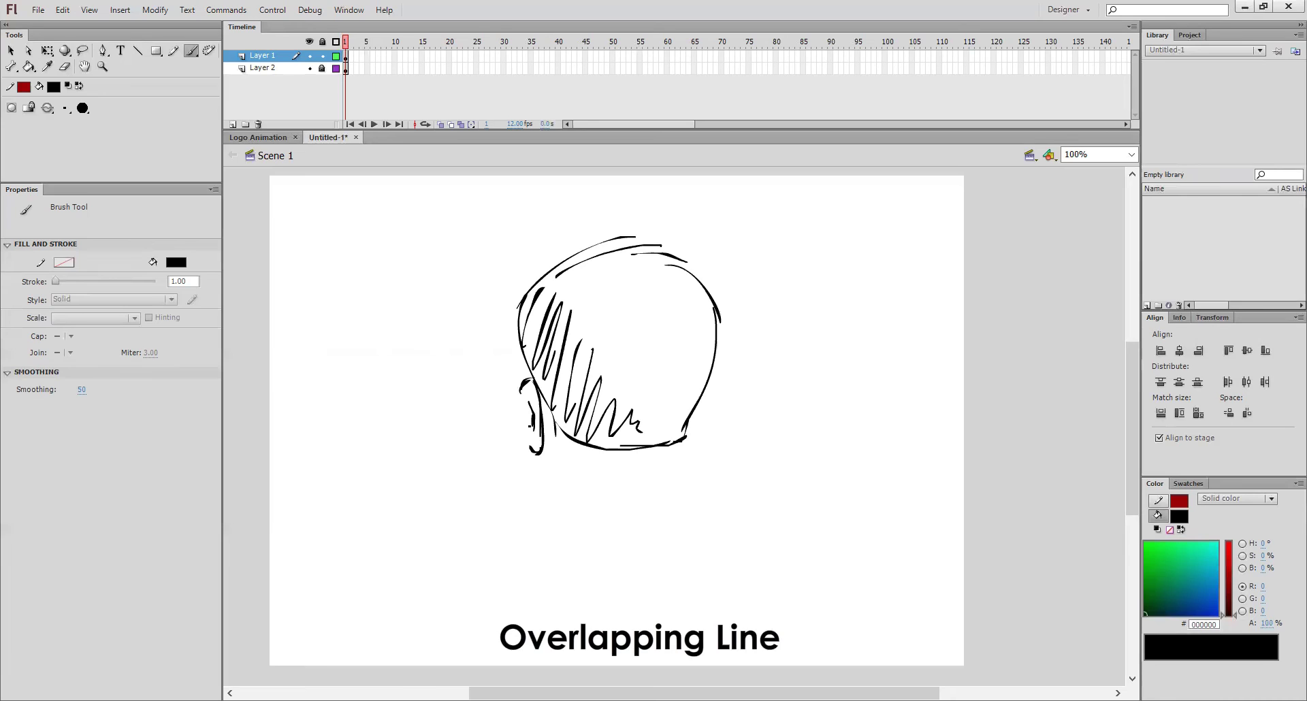
pyautogui.moveTo(517, 306); pyautogui.dragTo(502, 362)
pyautogui.moveTo(515, 354); pyautogui.dragTo(521, 371)
pyautogui.moveTo(528, 426); pyautogui.dragTo(531, 452)
pyautogui.moveTo(550, 413); pyautogui.dragTo(555, 439)
pyautogui.moveTo(529, 383)
pyautogui.mouseDown()
pyautogui.moveTo(553, 451)
pyautogui.moveTo(560, 423)
pyautogui.moveTo(580, 448)
pyautogui.moveTo(649, 448)
pyautogui.mouseUp()
pyautogui.moveTo(602, 391)
pyautogui.mouseDown()
pyautogui.moveTo(616, 442)
pyautogui.moveTo(664, 443)
pyautogui.mouseUp()
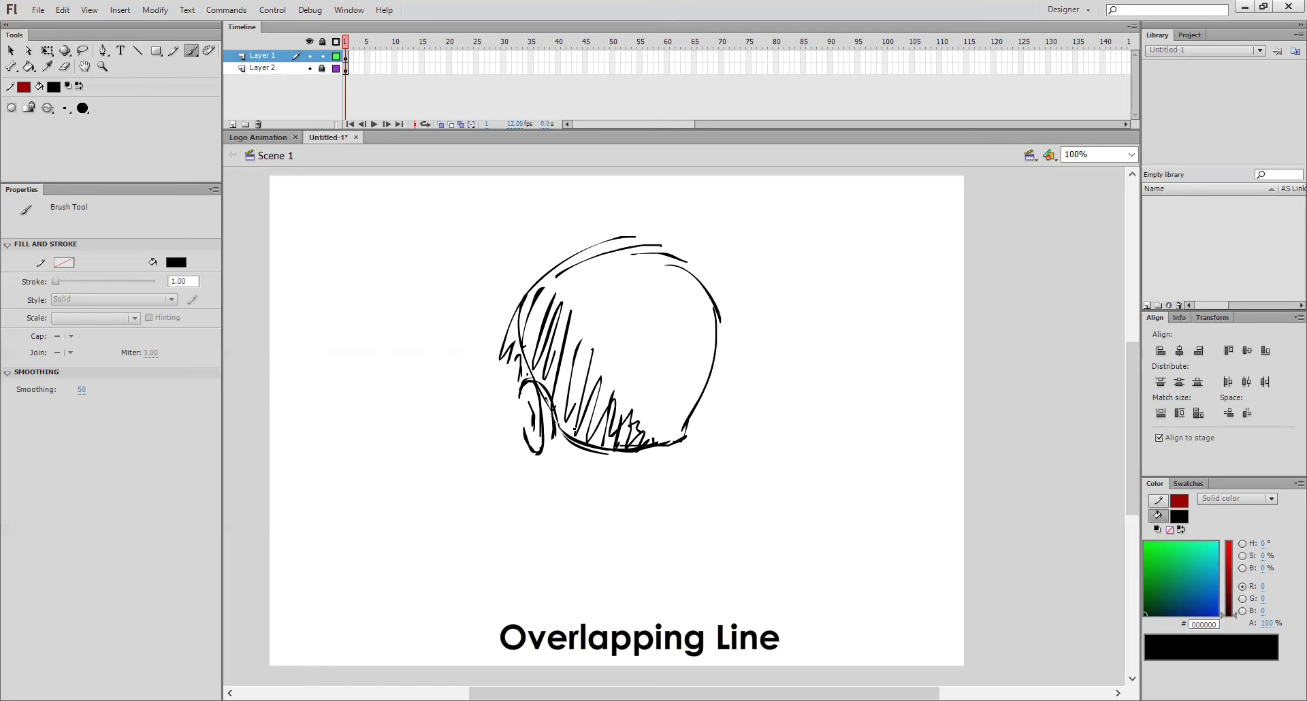
# Step: Sketch both sides of the neck below the hair and add the face and jaw contours on either side
pyautogui.moveTo(564, 460); pyautogui.dragTo(562, 518)
pyautogui.moveTo(564, 461); pyautogui.dragTo(562, 512)
pyautogui.moveTo(675, 462)
pyautogui.mouseDown()
pyautogui.moveTo(685, 518)
pyautogui.moveTo(676, 508)
pyautogui.mouseUp()
pyautogui.moveTo(511, 358)
pyautogui.mouseDown()
pyautogui.moveTo(508, 481)
pyautogui.moveTo(568, 493)
pyautogui.moveTo(565, 530)
pyautogui.moveTo(566, 510)
pyautogui.mouseUp()
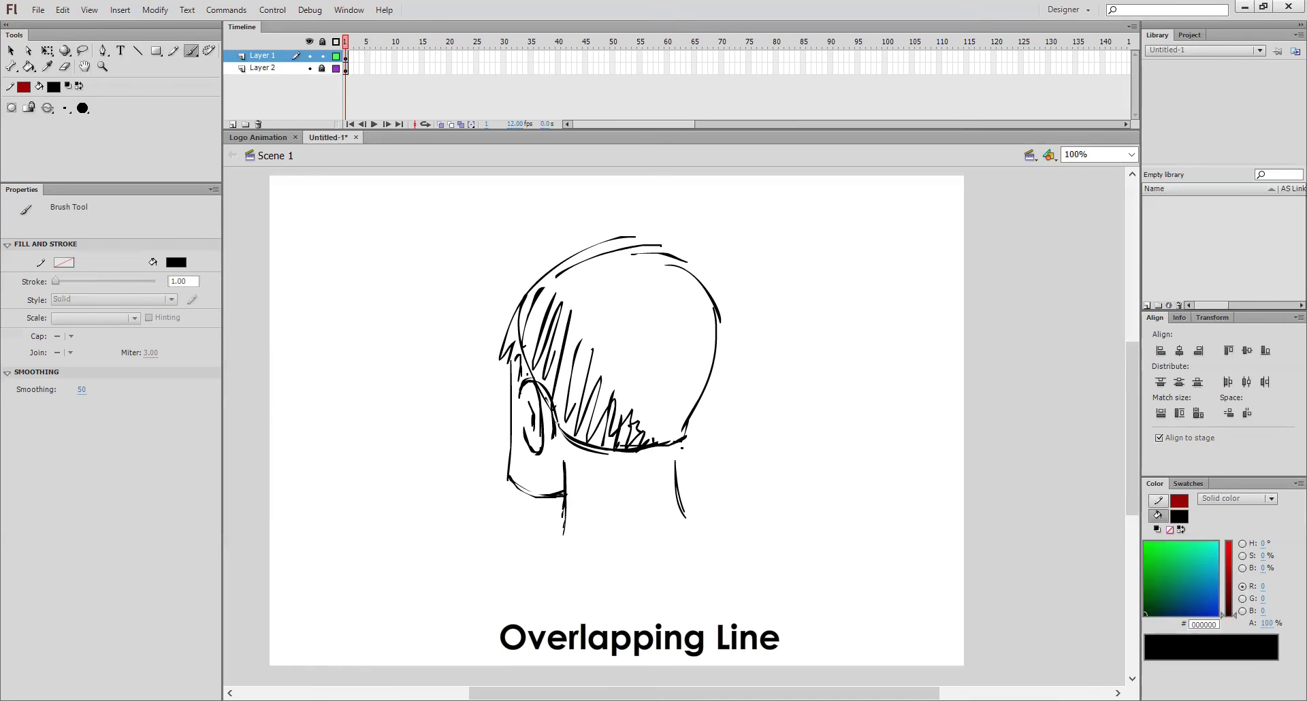
pyautogui.moveTo(699, 403); pyautogui.dragTo(696, 474)
pyautogui.hotkey('ctrl', 'z')
pyautogui.moveTo(695, 408); pyautogui.dragTo(689, 482)
pyautogui.hotkey('ctrl', 'z')
pyautogui.moveTo(695, 409); pyautogui.dragTo(688, 469)
pyautogui.moveTo(694, 411)
pyautogui.mouseDown()
pyautogui.moveTo(679, 482)
pyautogui.moveTo(688, 463)
pyautogui.moveTo(676, 467)
pyautogui.moveTo(684, 524)
pyautogui.mouseUp()
# Step: Thicken the neck lines, draw curved shoulder and collar lines beneath them, and add a cheek bulge beside the ear
pyautogui.moveTo(563, 463)
pyautogui.mouseDown()
pyautogui.moveTo(557, 531)
pyautogui.moveTo(674, 517)
pyautogui.mouseUp()
pyautogui.moveTo(545, 544)
pyautogui.mouseDown()
pyautogui.moveTo(579, 529)
pyautogui.moveTo(715, 531)
pyautogui.mouseUp()
pyautogui.moveTo(640, 516); pyautogui.dragTo(720, 534)
pyautogui.moveTo(554, 567); pyautogui.dragTo(696, 549)
pyautogui.moveTo(612, 551); pyautogui.dragTo(704, 555)
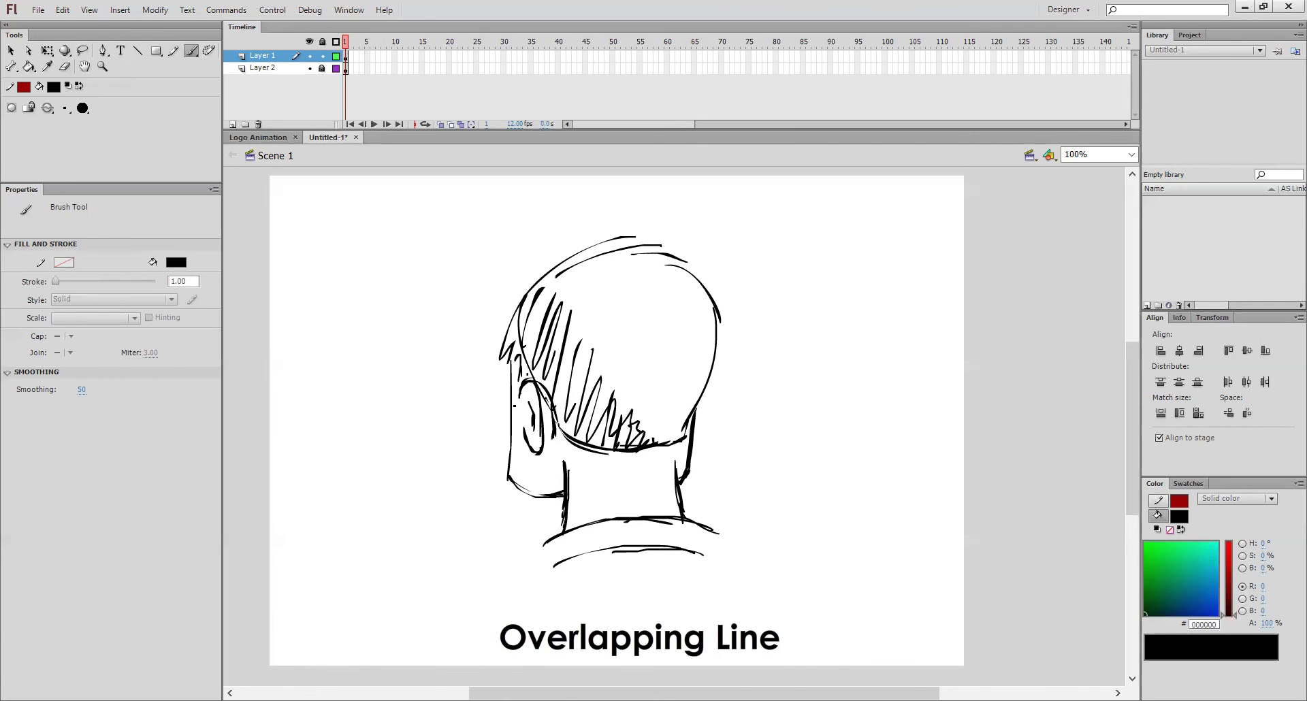
pyautogui.moveTo(511, 402); pyautogui.dragTo(511, 443)
pyautogui.moveTo(515, 395); pyautogui.dragTo(511, 444)
# Step: Select the whole head sketch and shift it horizontally to X 176.75
pyautogui.moveTo(397, 224); pyautogui.dragTo(870, 585)
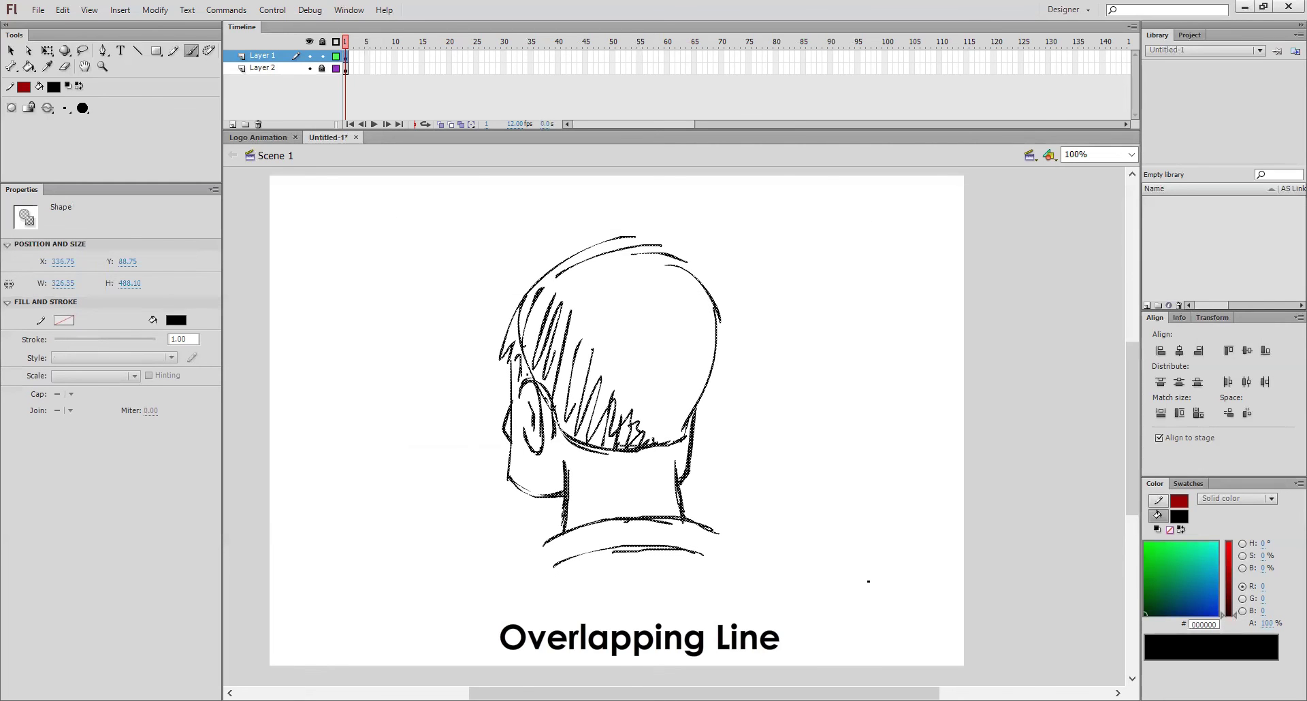
pyautogui.hotkey('shift', 'Left')
pyautogui.hotkey('shift', 'Left')
pyautogui.hotkey('shift', 'Left')
pyautogui.hotkey('shift', 'Left')
pyautogui.hotkey('shift', 'Left')
pyautogui.hotkey('shift', 'Left')
pyautogui.hotkey('shift', 'Left')
pyautogui.hotkey('shift', 'Left')
pyautogui.hotkey('shift', 'Left')
pyautogui.hotkey('shift', 'Left')
pyautogui.hotkey('shift', 'Left')
pyautogui.hotkey('shift', 'Left')
pyautogui.hotkey('shift', 'Left')
pyautogui.hotkey('shift', 'Left')
pyautogui.hotkey('shift', 'Left')
pyautogui.hotkey('shift', 'Left')
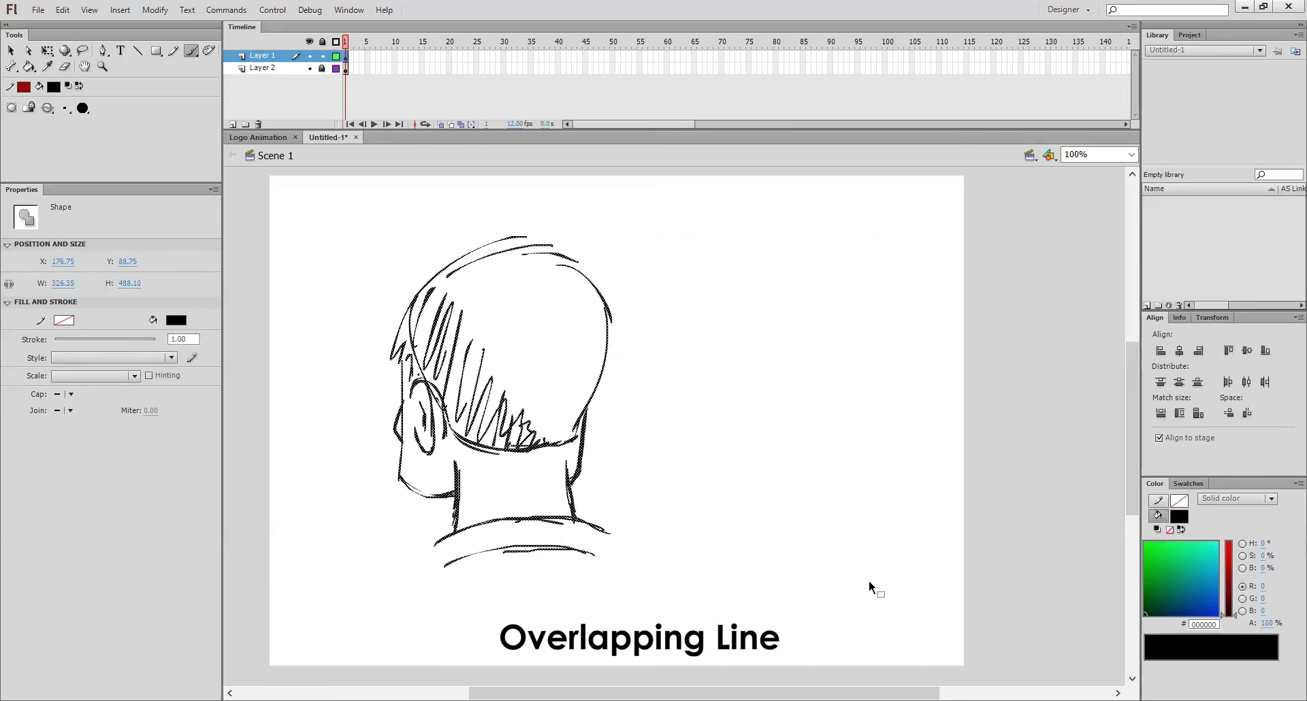
# Step: Duplicate the head sketch in place, shift the copy horizontally to X 606.75, and deselect it
pyautogui.hotkey('ctrl', 'c')
pyautogui.hotkey('ctrl', 'shift', 'v')
pyautogui.hotkey('shift', 'Right')
pyautogui.hotkey('shift', 'Right')
pyautogui.hotkey('shift', 'Right')
pyautogui.hotkey('shift', 'Right')
pyautogui.hotkey('shift', 'Right')
pyautogui.hotkey('shift', 'Right')
pyautogui.hotkey('shift', 'Right')
pyautogui.hotkey('shift', 'Right')
pyautogui.hotkey('shift', 'Right')
pyautogui.hotkey('shift', 'Right')
pyautogui.hotkey('shift', 'Right')
pyautogui.hotkey('shift', 'Right')
pyautogui.hotkey('shift', 'Right')
pyautogui.hotkey('shift', 'Right')
pyautogui.hotkey('shift', 'Right')
pyautogui.hotkey('shift', 'Right')
pyautogui.hotkey('shift', 'Right')
pyautogui.hotkey('shift', 'Right')
pyautogui.hotkey('shift', 'Right')
pyautogui.hotkey('shift', 'Right')
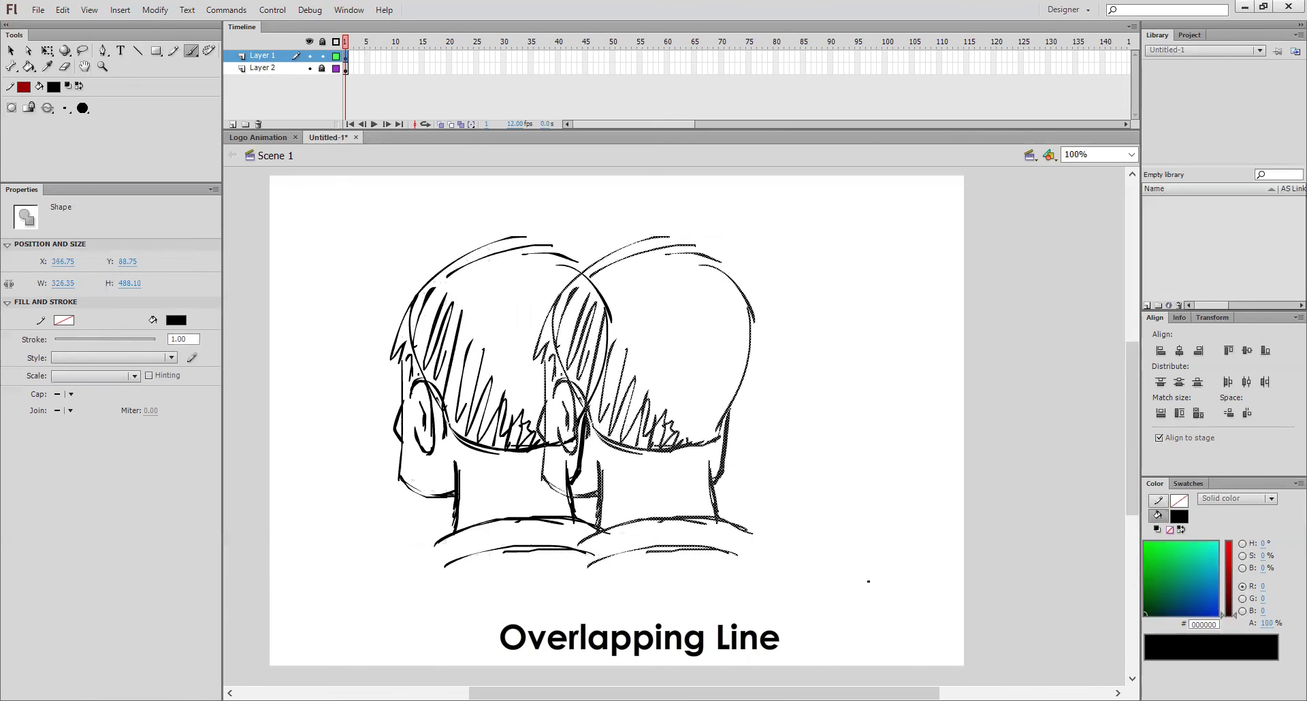
pyautogui.hotkey('shift', 'Right')
pyautogui.hotkey('shift', 'Right')
pyautogui.hotkey('shift', 'Right')
pyautogui.hotkey('shift', 'Right')
pyautogui.hotkey('shift', 'Right')
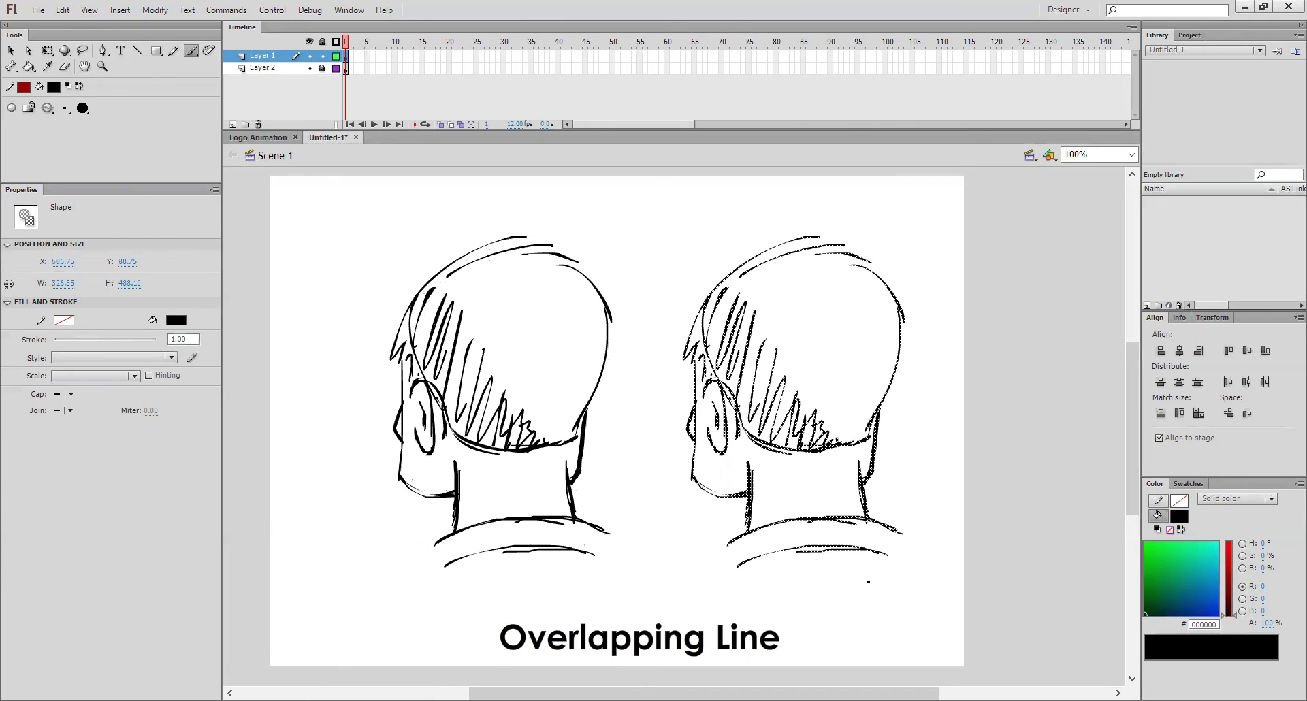
pyautogui.hotkey('ctrl', 'shift', 'a')
# Step: In the copied head, erase the neck lines above the jaw and extend the jaw lines inward across the neck
pyautogui.click(65, 67)
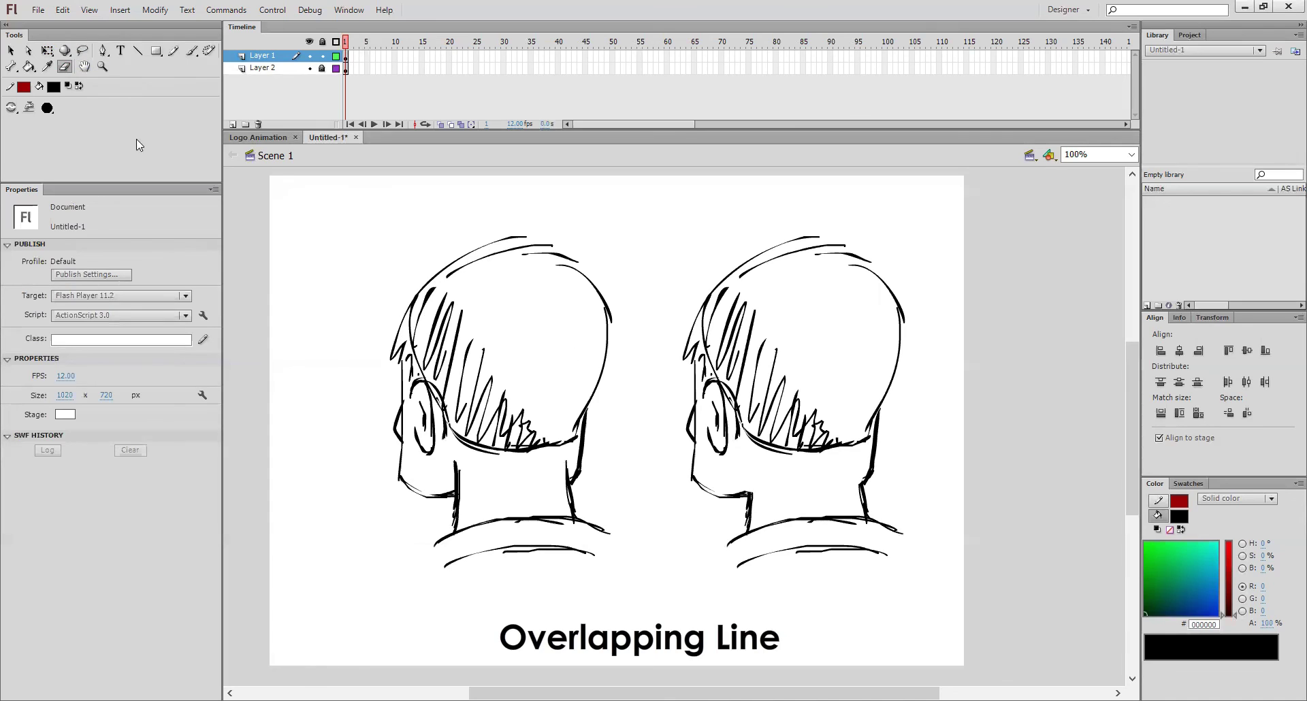
pyautogui.click(192, 52)
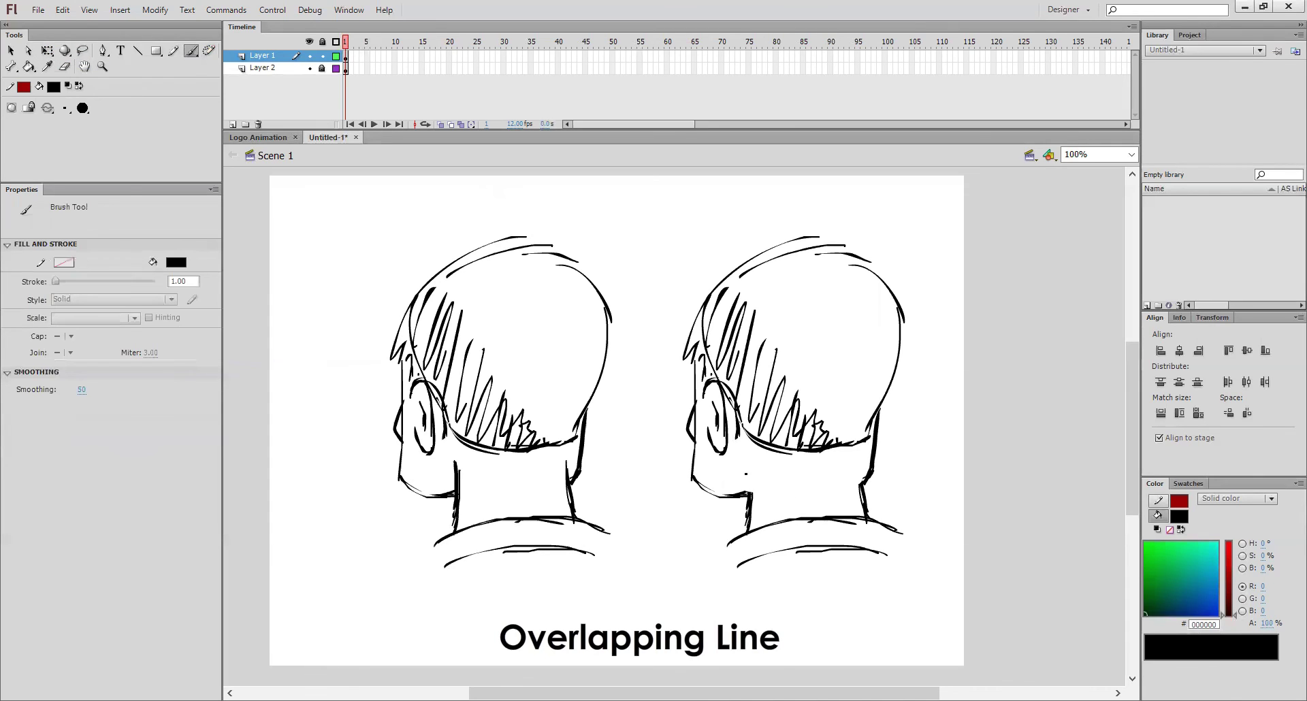
pyautogui.moveTo(739, 495); pyautogui.dragTo(785, 479)
pyautogui.moveTo(848, 486)
pyautogui.mouseDown()
pyautogui.moveTo(866, 477)
pyautogui.moveTo(863, 502)
pyautogui.mouseUp()
# Step: Mark the first head with three check marks and the copied head with three crosses
pyautogui.moveTo(893, 442)
pyautogui.mouseDown()
pyautogui.moveTo(928, 453)
pyautogui.moveTo(897, 484)
pyautogui.mouseUp()
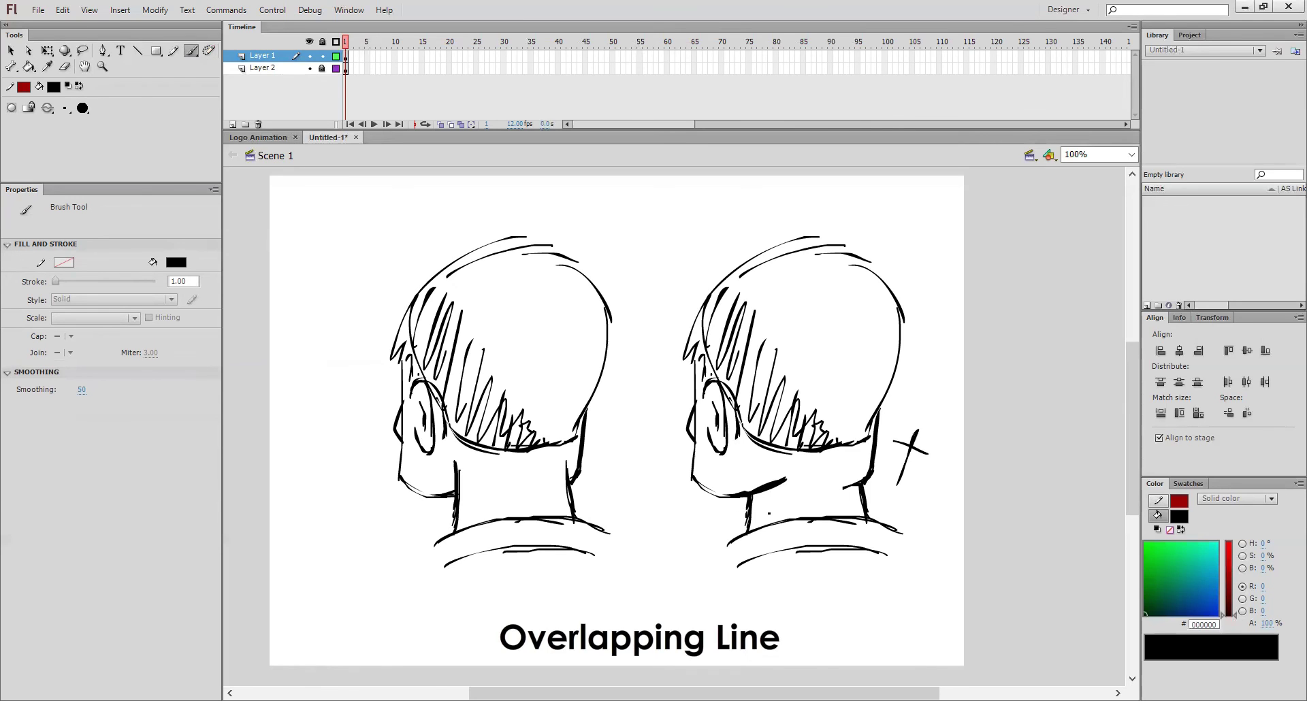
pyautogui.moveTo(315, 528)
pyautogui.mouseDown()
pyautogui.moveTo(338, 539)
pyautogui.moveTo(379, 502)
pyautogui.mouseUp()
pyautogui.scroll(-2, 1134, 395)
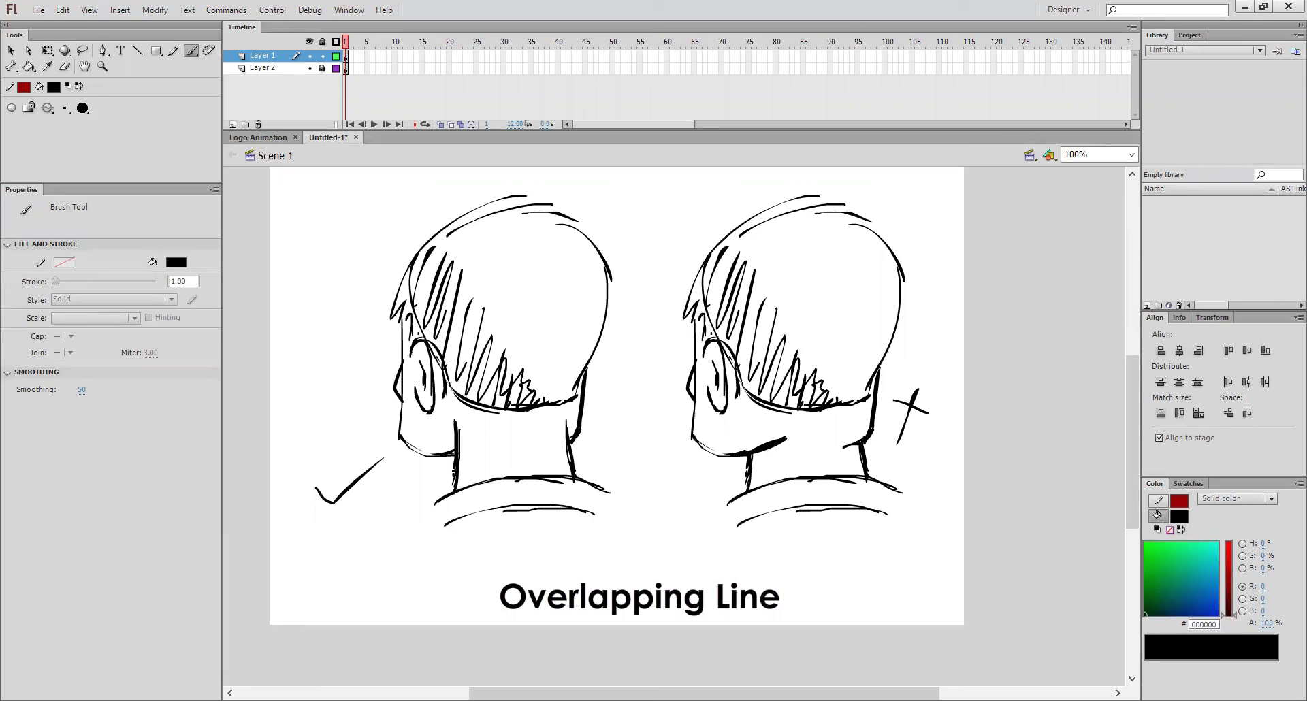
pyautogui.moveTo(361, 540); pyautogui.dragTo(408, 496)
pyautogui.moveTo(911, 526); pyautogui.dragTo(947, 540)
pyautogui.moveTo(934, 512); pyautogui.dragTo(919, 560)
pyautogui.moveTo(438, 555); pyautogui.dragTo(512, 528)
pyautogui.moveTo(828, 529)
pyautogui.mouseDown()
pyautogui.moveTo(868, 545)
pyautogui.moveTo(838, 568)
pyautogui.mouseUp()
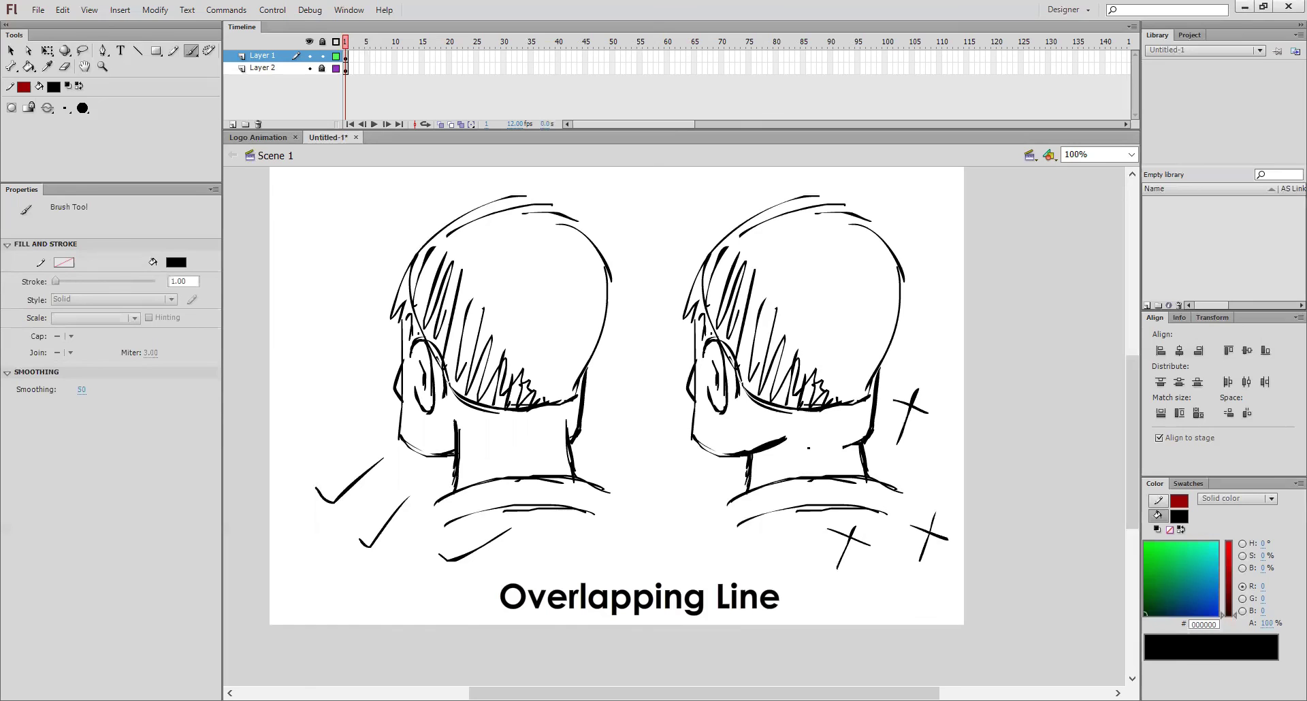